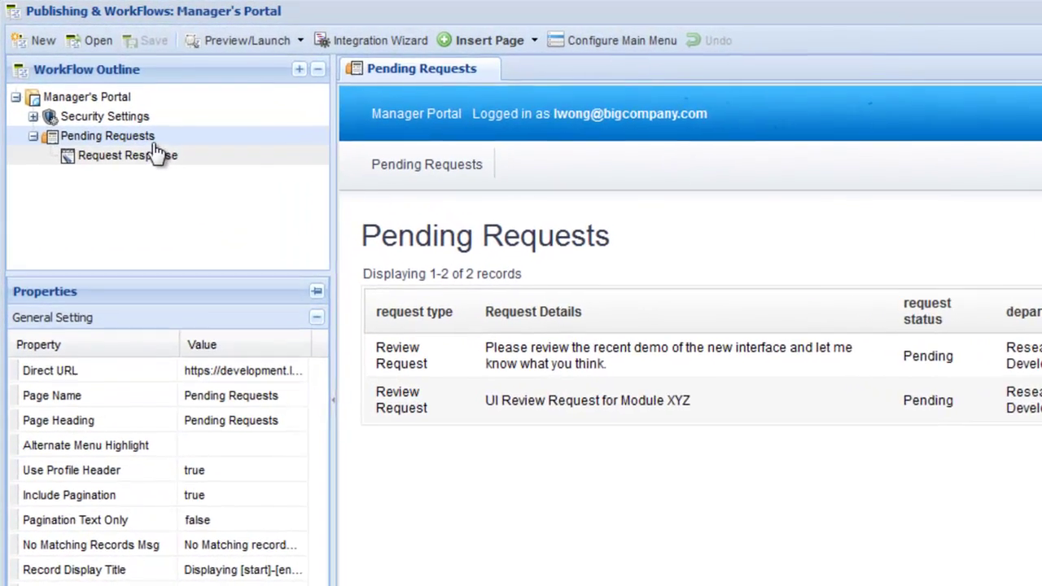
# - Insert a drill-down detail page 'Request Details' under Pending Requests using the Vertical Listings layout
pyautogui.rightClick(154, 149)
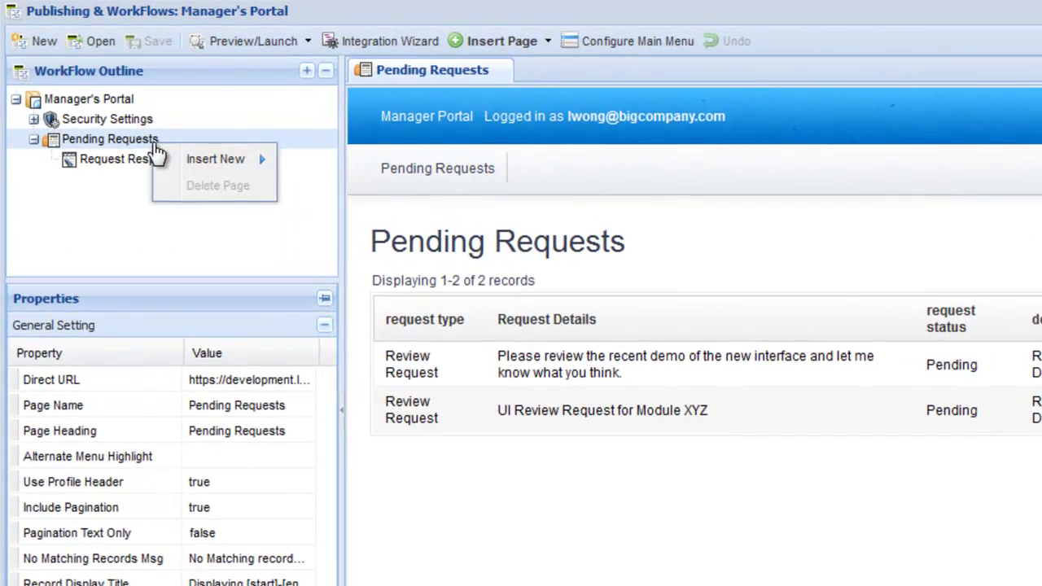
pyautogui.moveTo(181, 163)
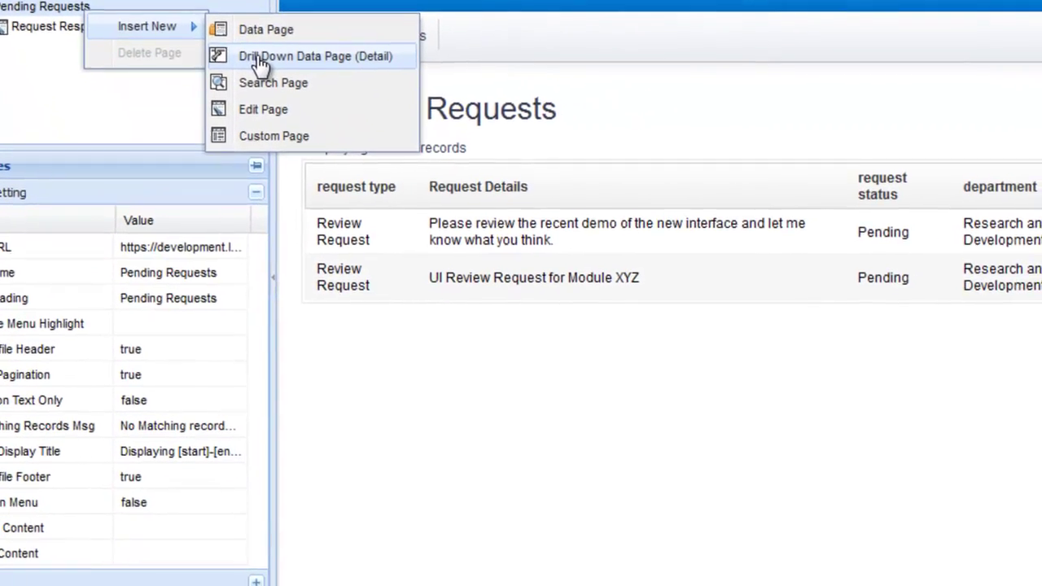
pyautogui.click(259, 57)
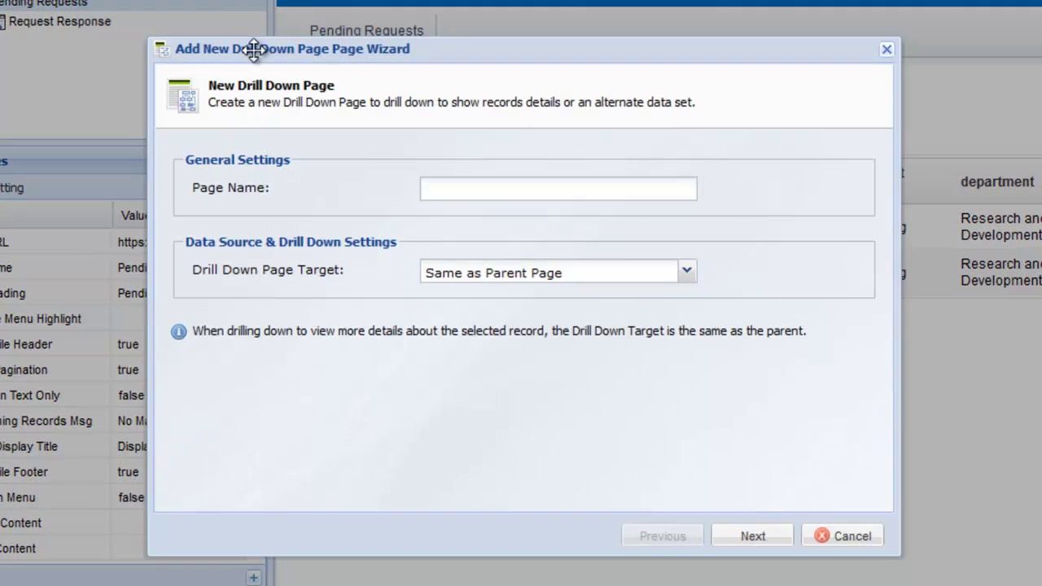
pyautogui.click(465, 182)
pyautogui.write('Request Details')
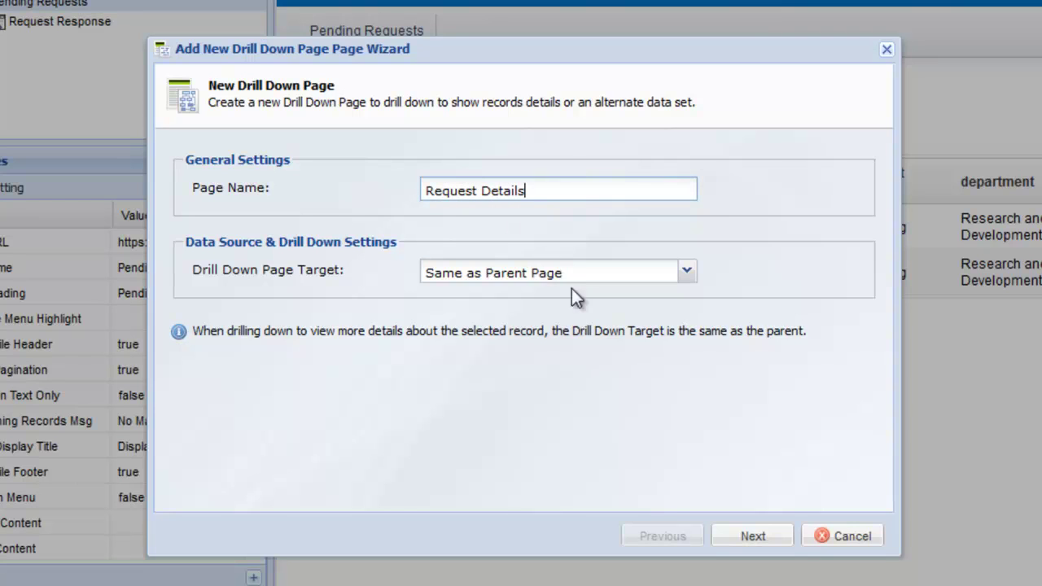
pyautogui.click(753, 537)
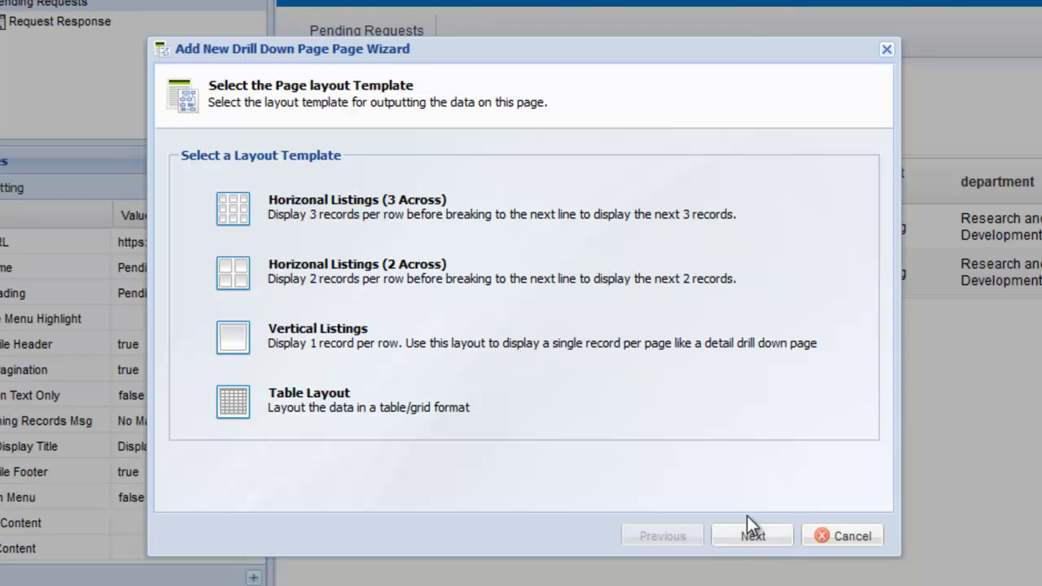
pyautogui.click(653, 359)
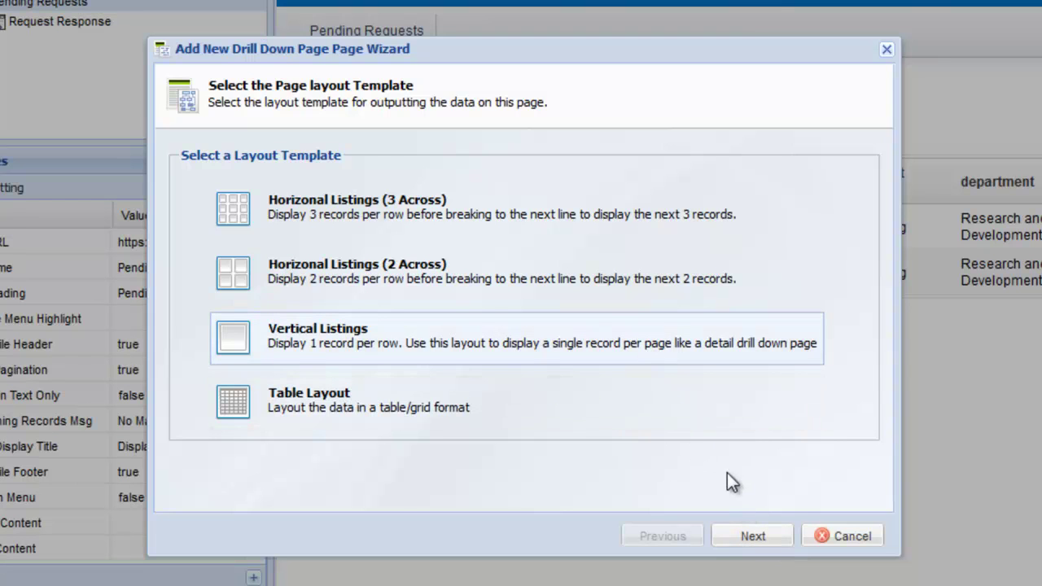
pyautogui.click(775, 544)
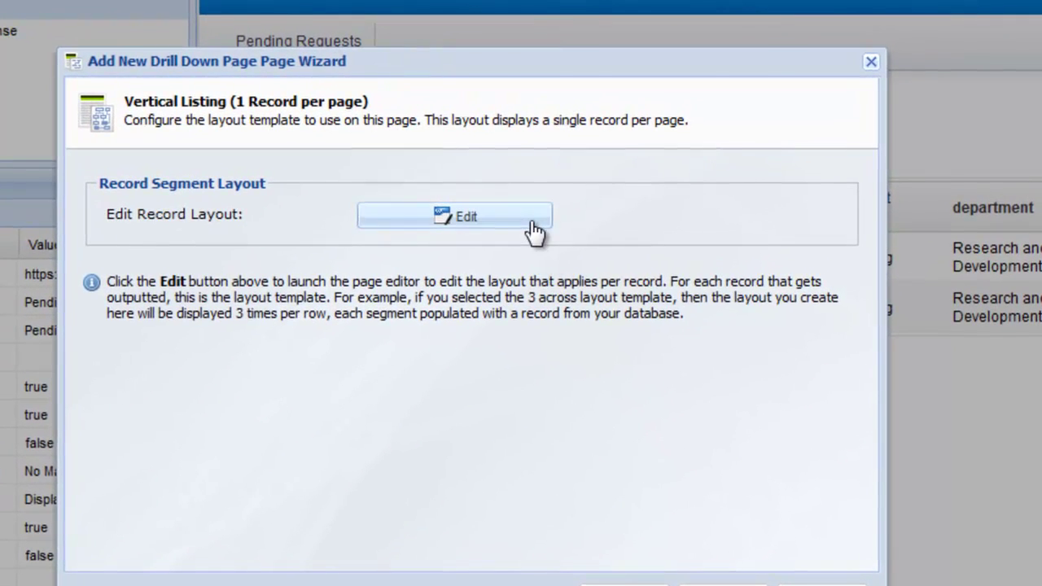
# - Open the record layout for editing and toggle its HTML source view on and off
pyautogui.click(533, 232)
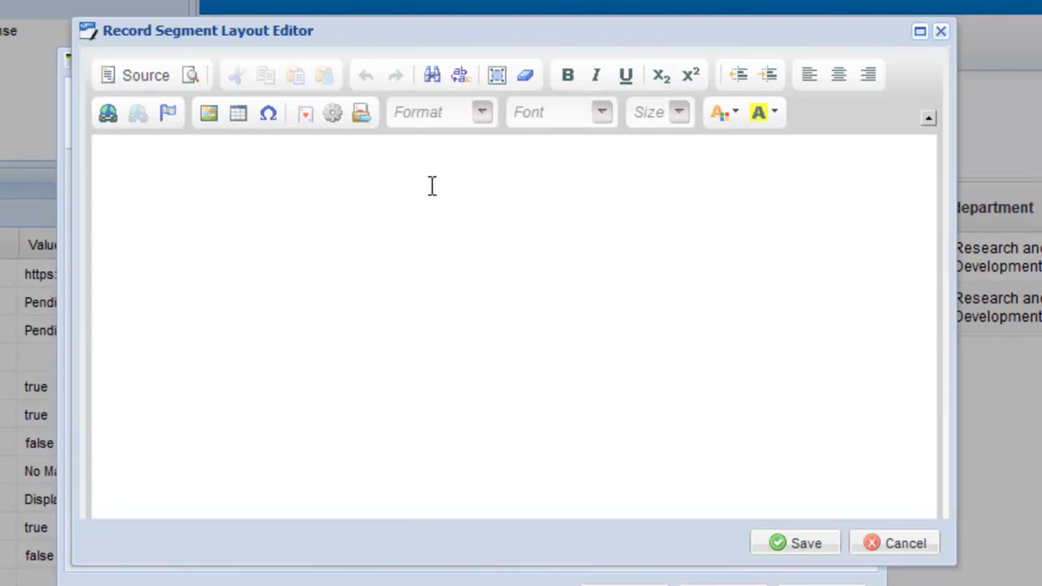
pyautogui.click(143, 81)
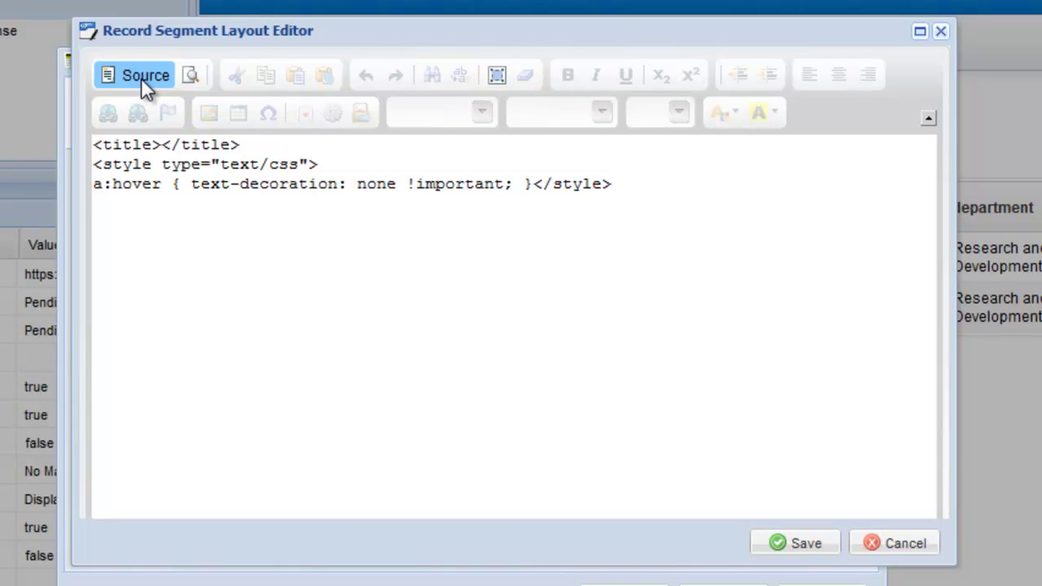
pyautogui.click(141, 79)
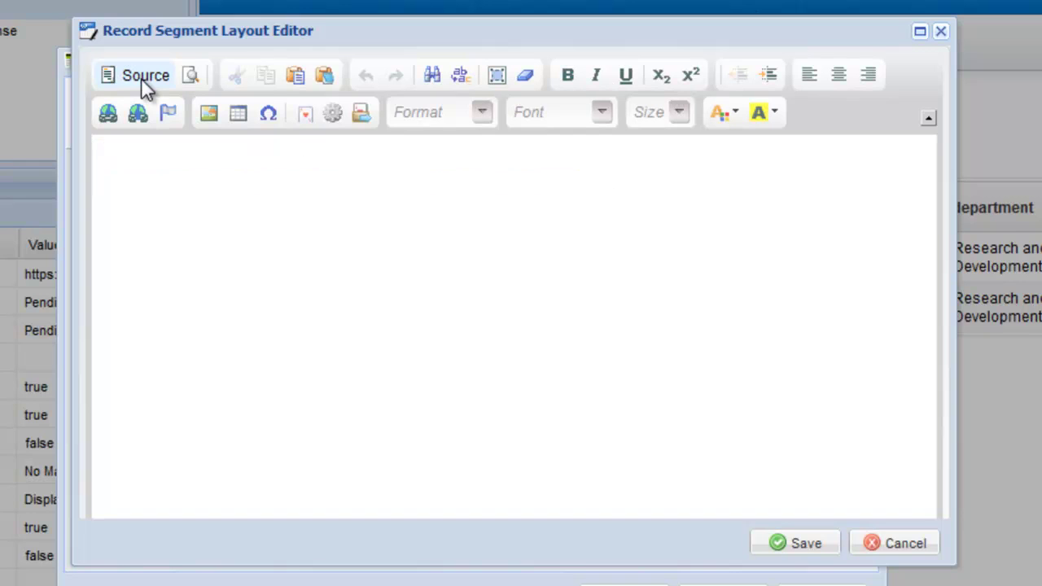
# - Insert a 5-row, 2-column table 500 pixels wide with cell spacing 5
pyautogui.click(230, 116)
pyautogui.write('5')
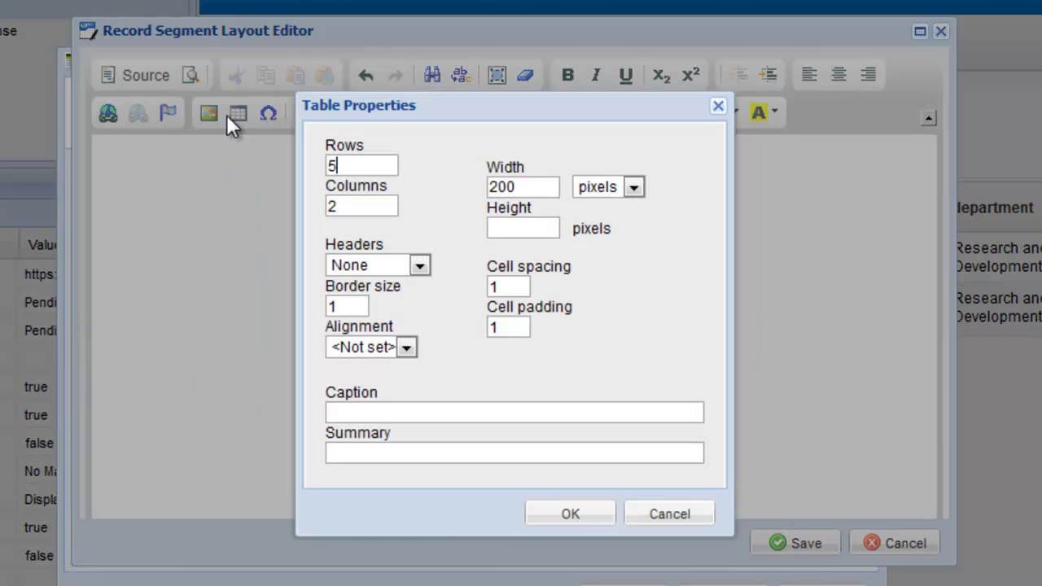
pyautogui.click(500, 185)
pyautogui.hotkey('shift', 'Home')
pyautogui.write('5')
pyautogui.click(514, 284)
pyautogui.press('BackSpace')
pyautogui.write('5')
pyautogui.click(572, 514)
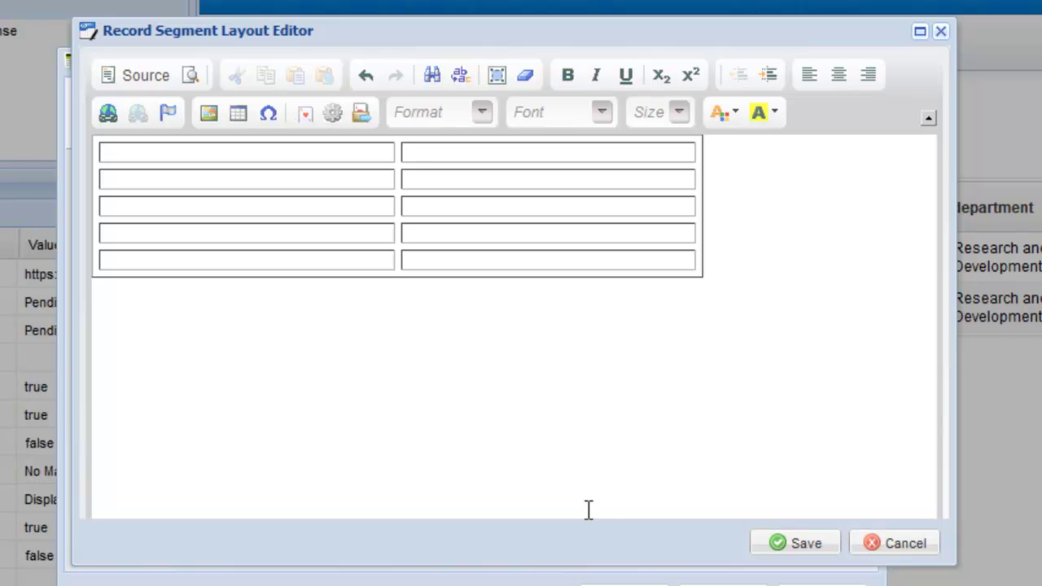
# - Insert the RecordID and department field wildcards into the right cells of rows 1 and 2
pyautogui.click(454, 155)
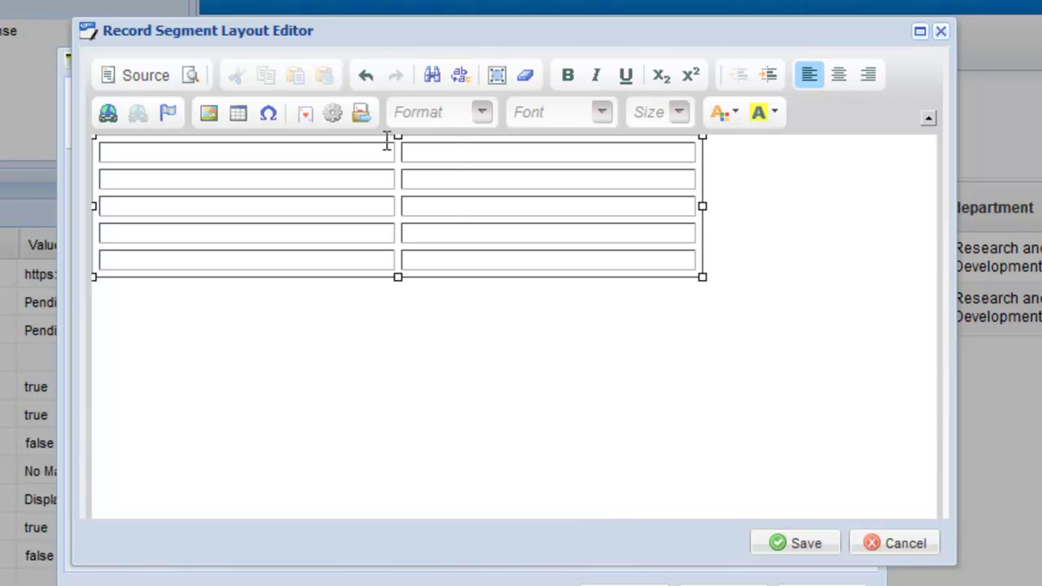
pyautogui.click(311, 116)
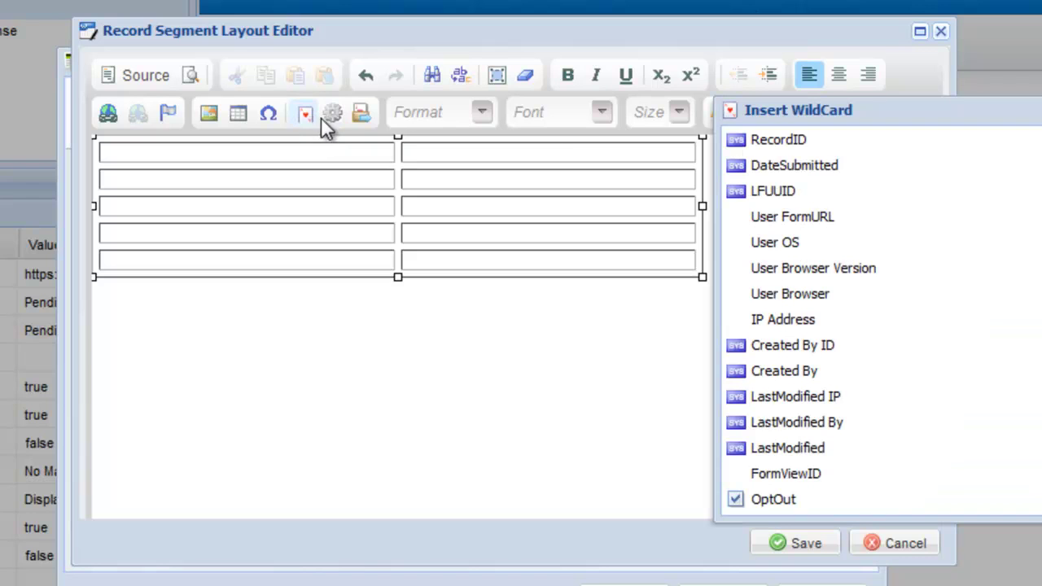
pyautogui.click(775, 145)
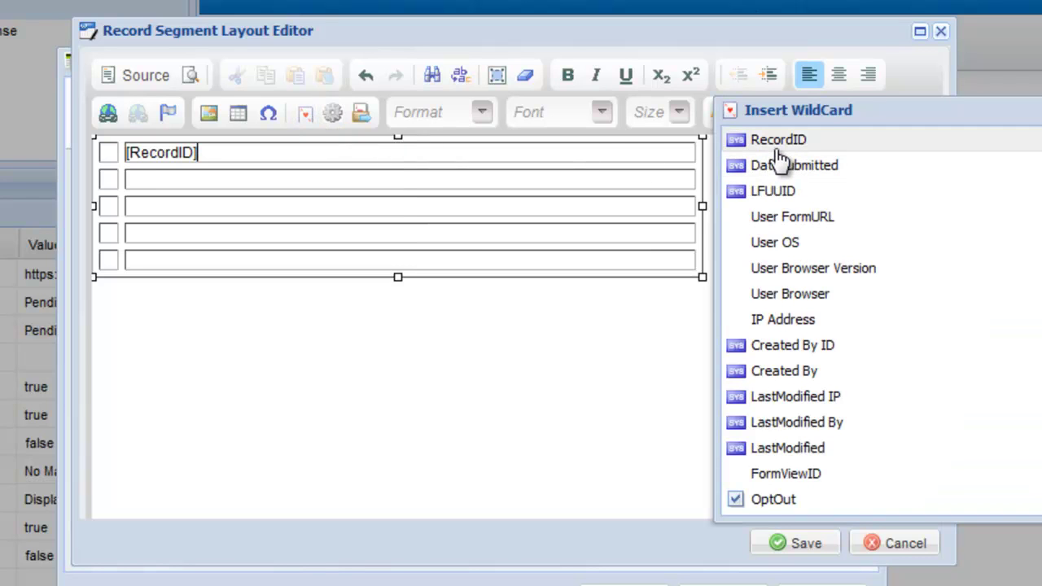
pyautogui.scroll(-1, 788, 166)
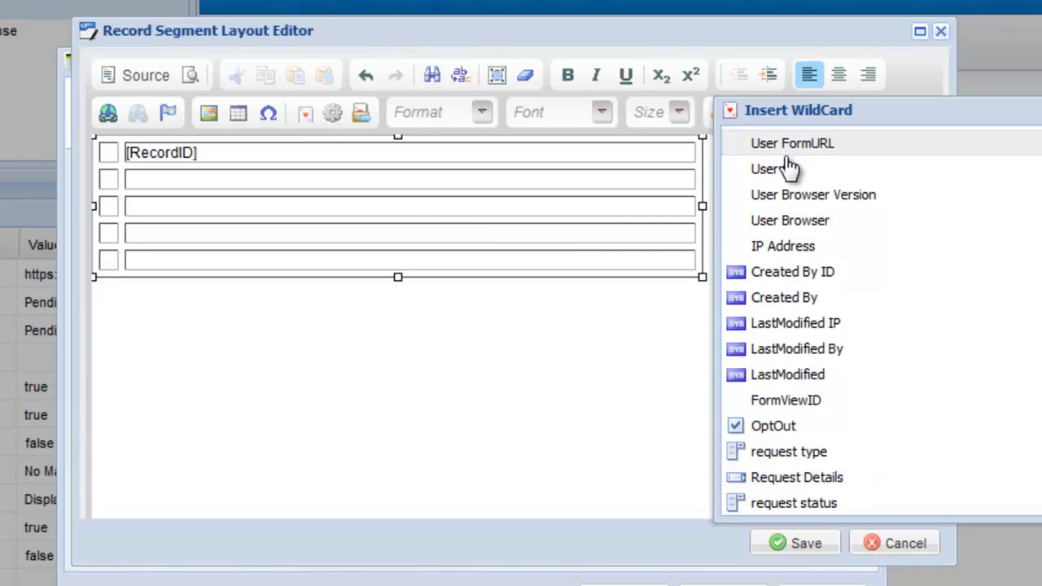
pyautogui.scroll(-2, 789, 169)
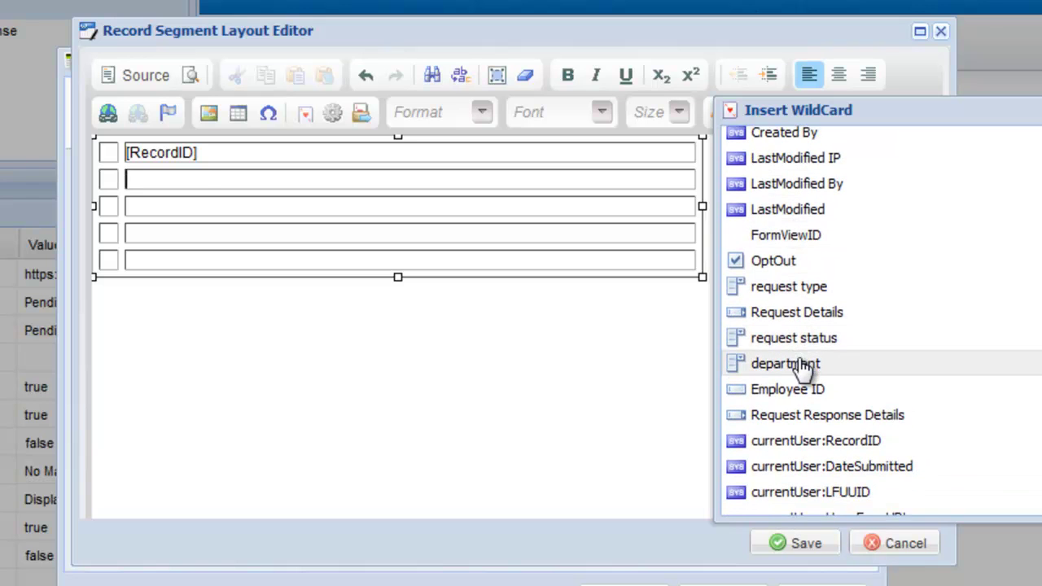
pyautogui.click(802, 363)
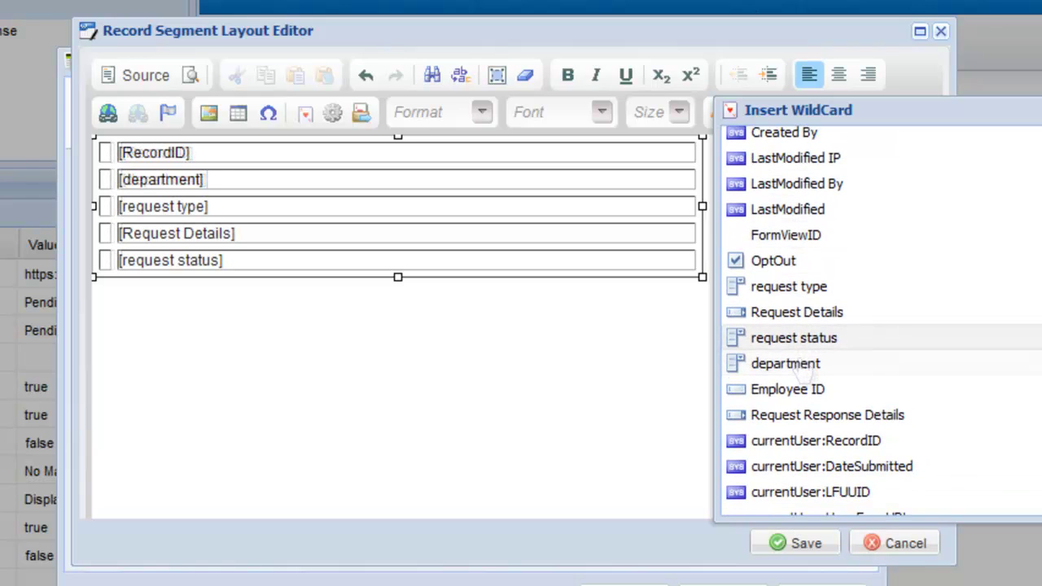
# - Label rows 1 and 2 'Record ID' and 'Department' in the left cells
pyautogui.click(105, 157)
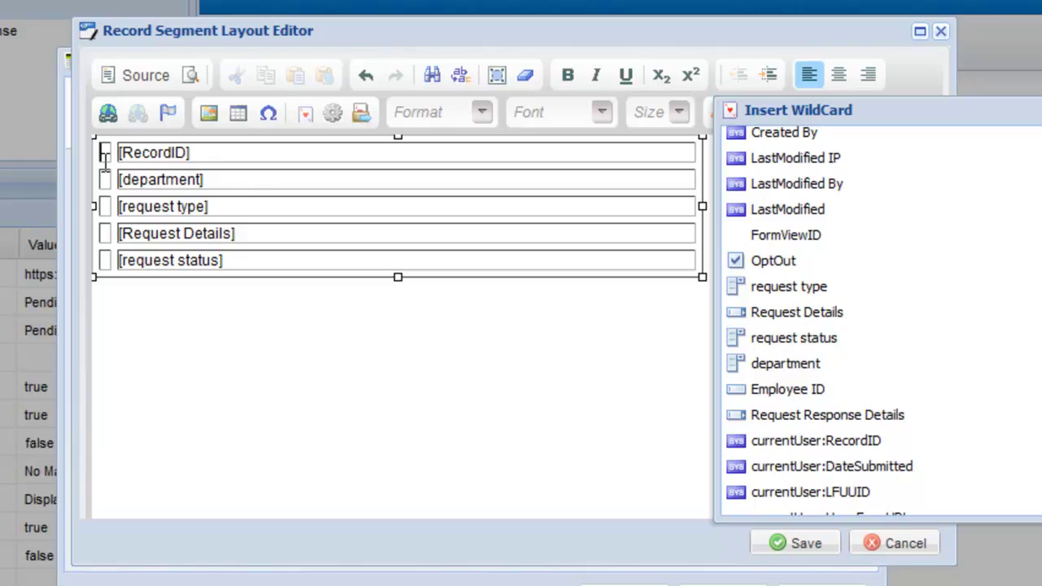
pyautogui.write('Re')
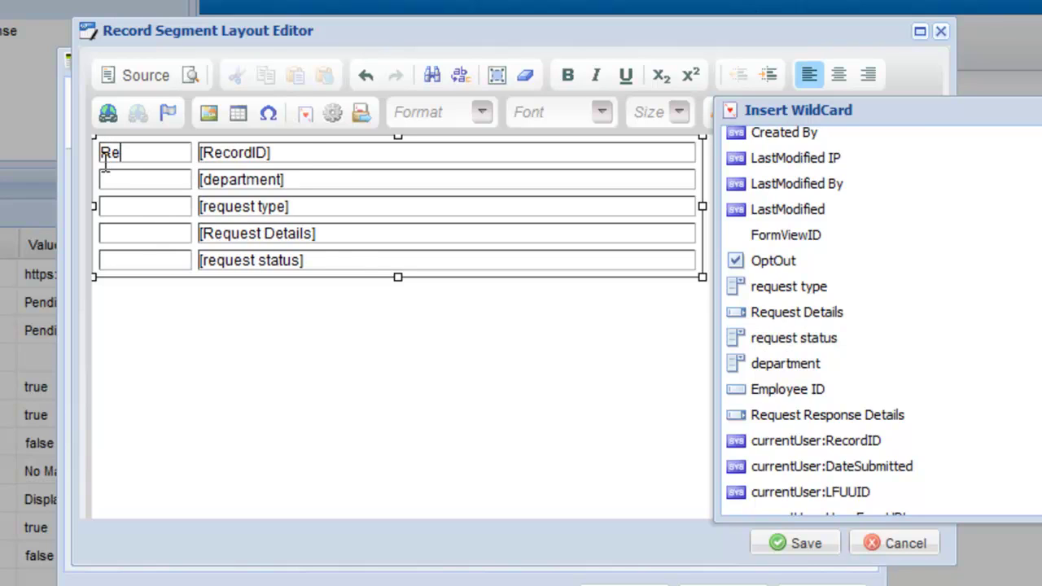
pyautogui.write('cord ID')
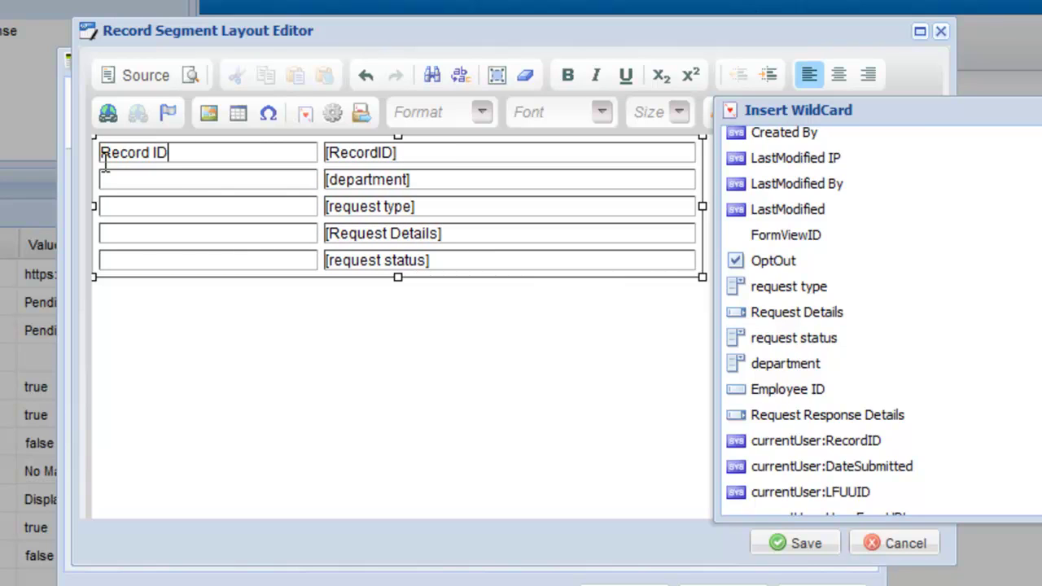
pyautogui.click(105, 165)
pyautogui.write('Department')
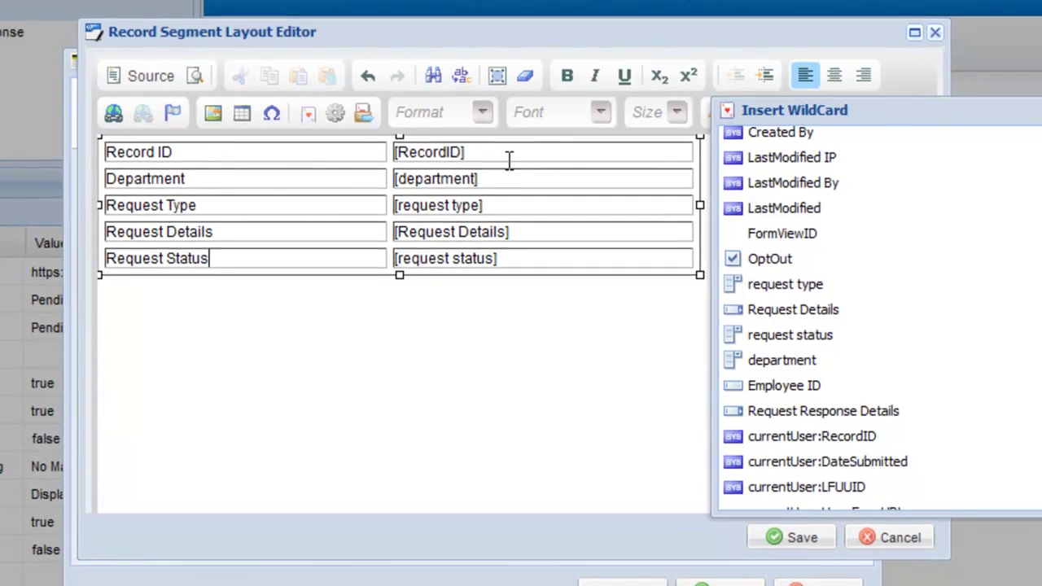
pyautogui.click(1041, 108)
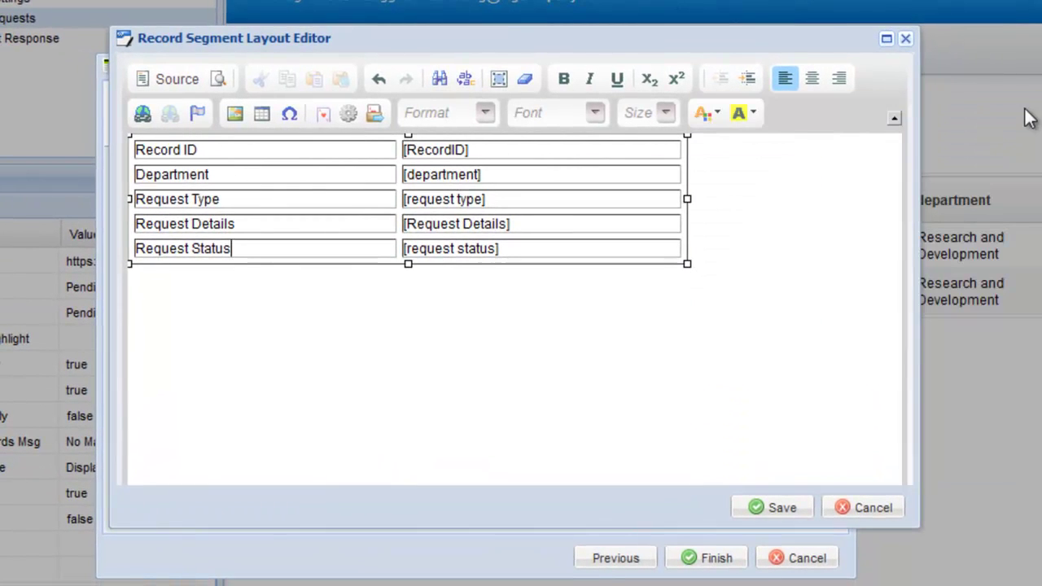
# - Set the layout table's border size to 0 and save the record layout
pyautogui.rightClick(684, 247)
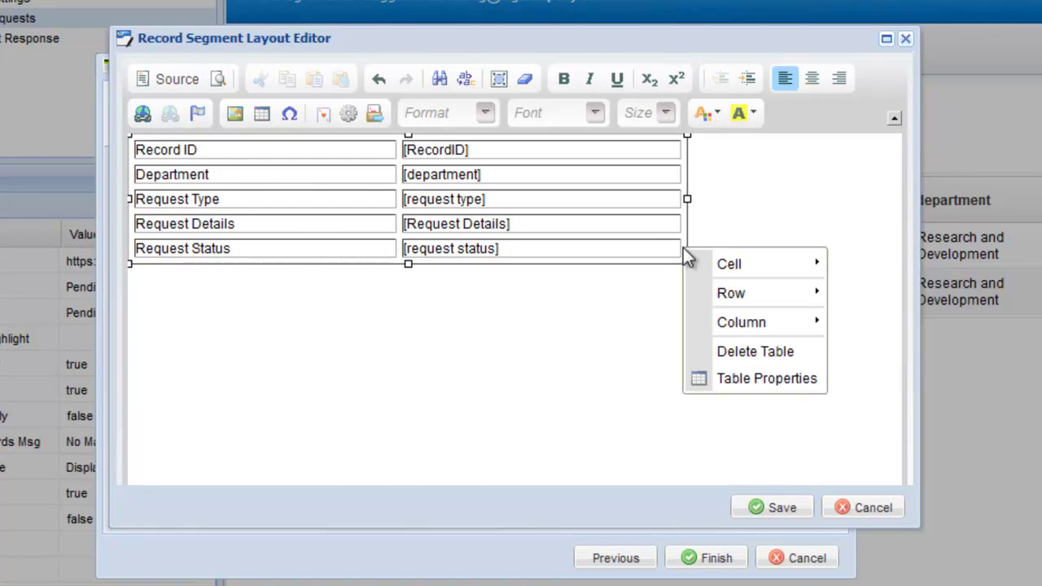
pyautogui.click(702, 376)
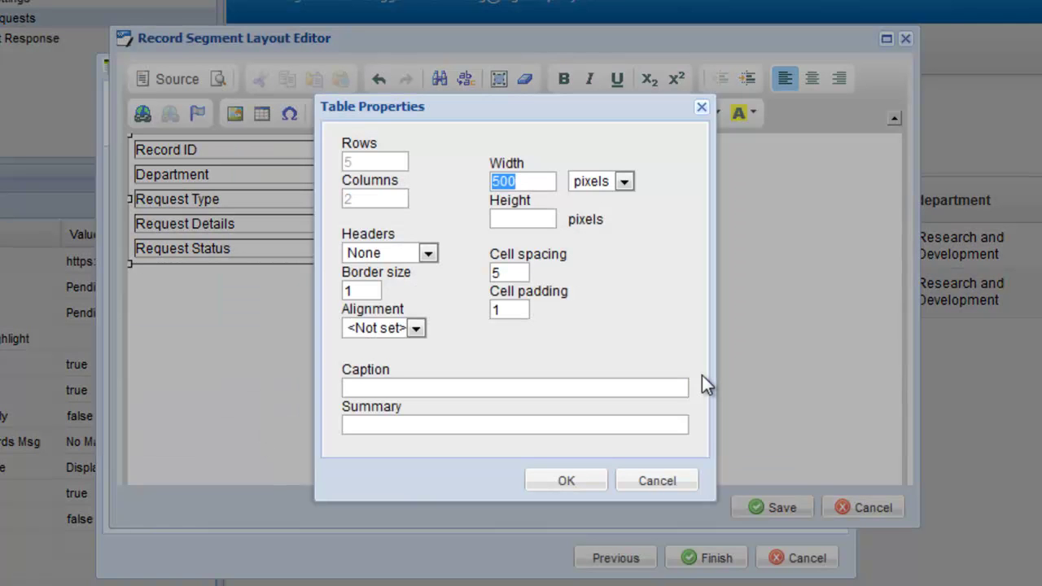
pyautogui.click(368, 287)
pyautogui.press('BackSpace')
pyautogui.write('0')
pyautogui.click(565, 480)
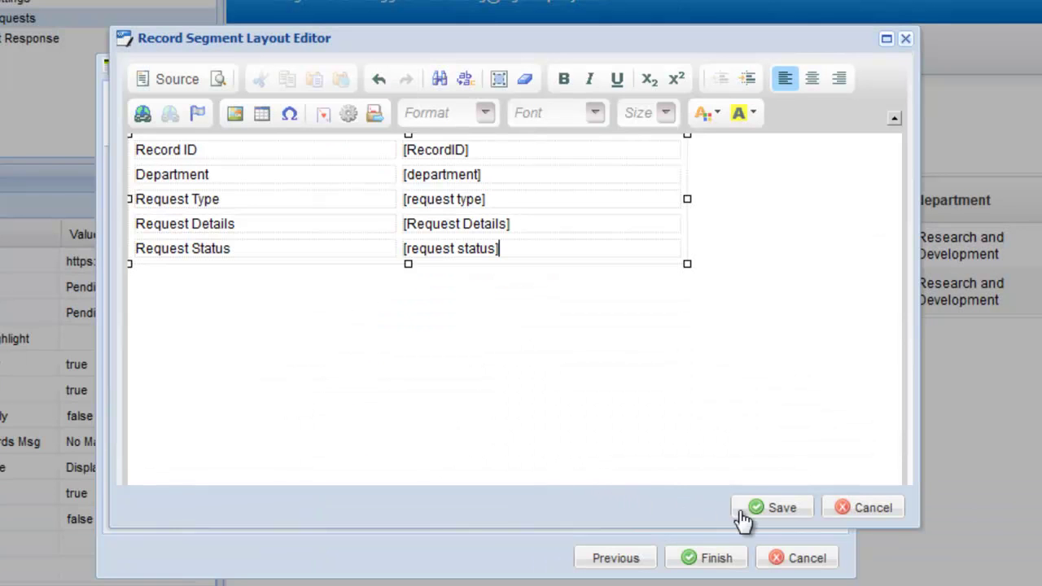
pyautogui.click(783, 512)
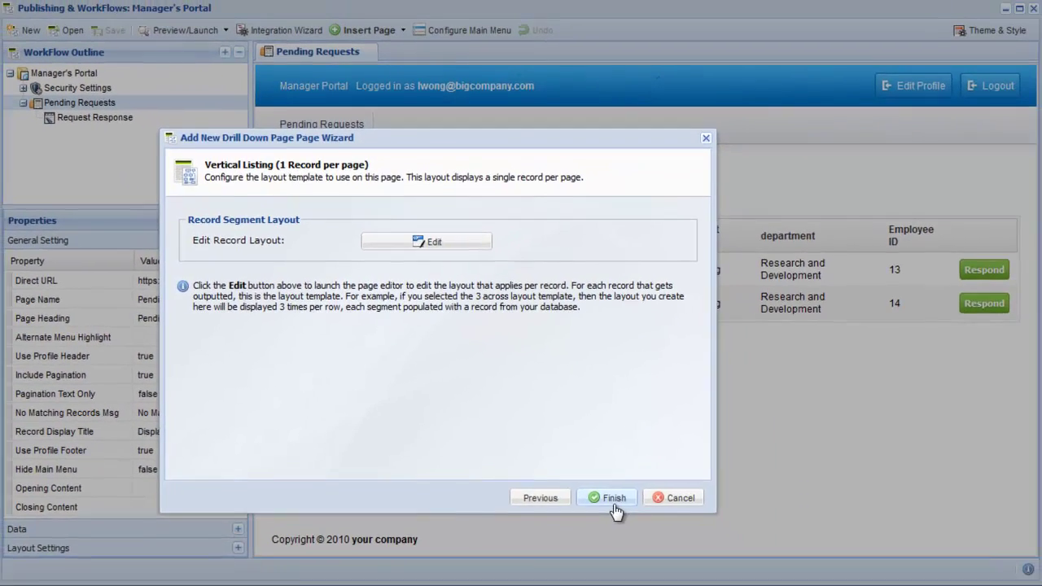
# - Finish the Request Details page and set its Drill Down Preview to record 2
pyautogui.click(631, 510)
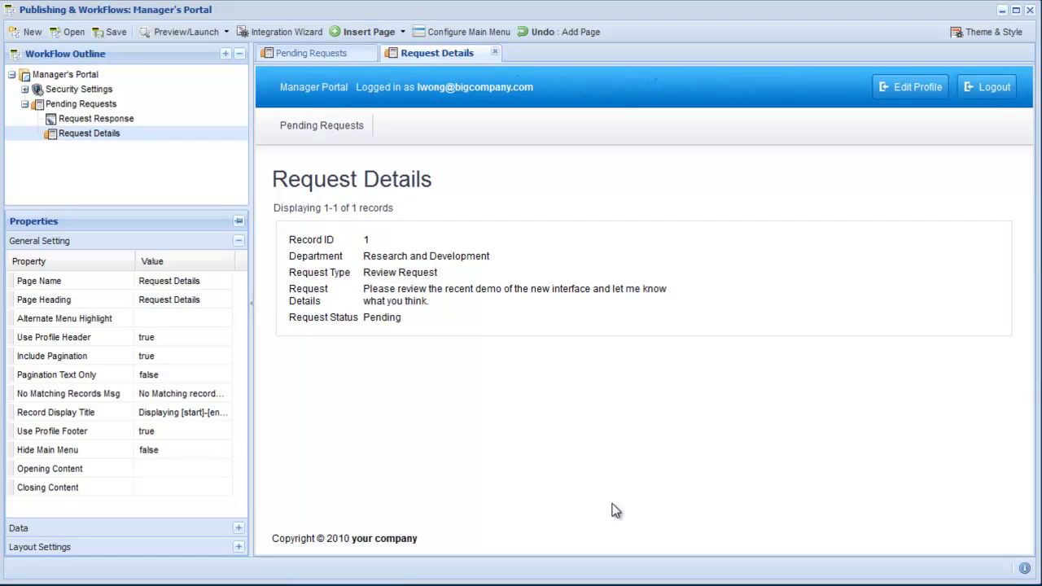
pyautogui.click(236, 528)
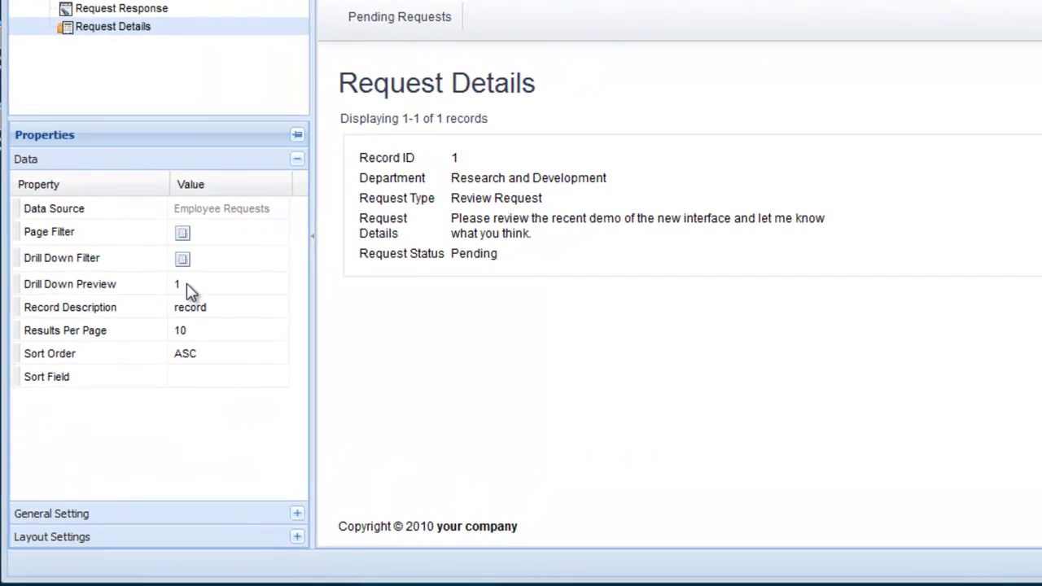
pyautogui.click(163, 321)
pyautogui.write('2')
pyautogui.press('Return')
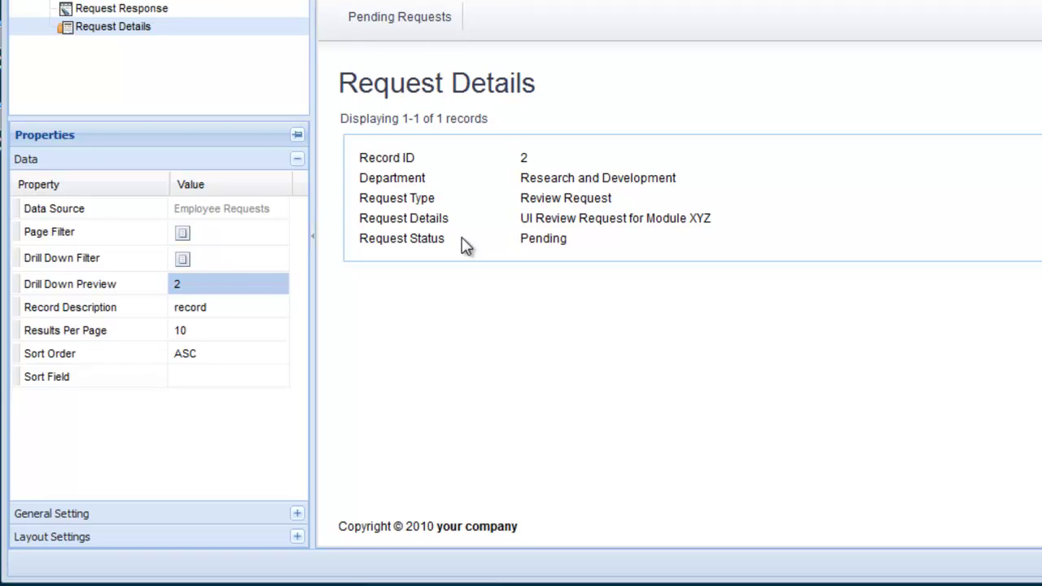
pyautogui.click(172, 514)
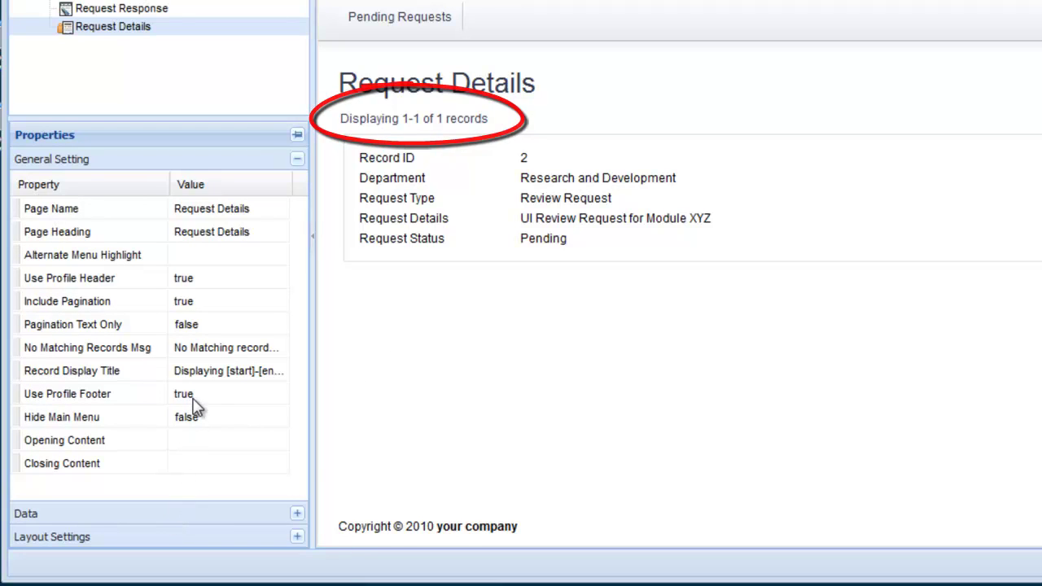
# - Clear the Record Display Title and set Show Border to false
pyautogui.click(196, 374)
pyautogui.press('BackSpace')
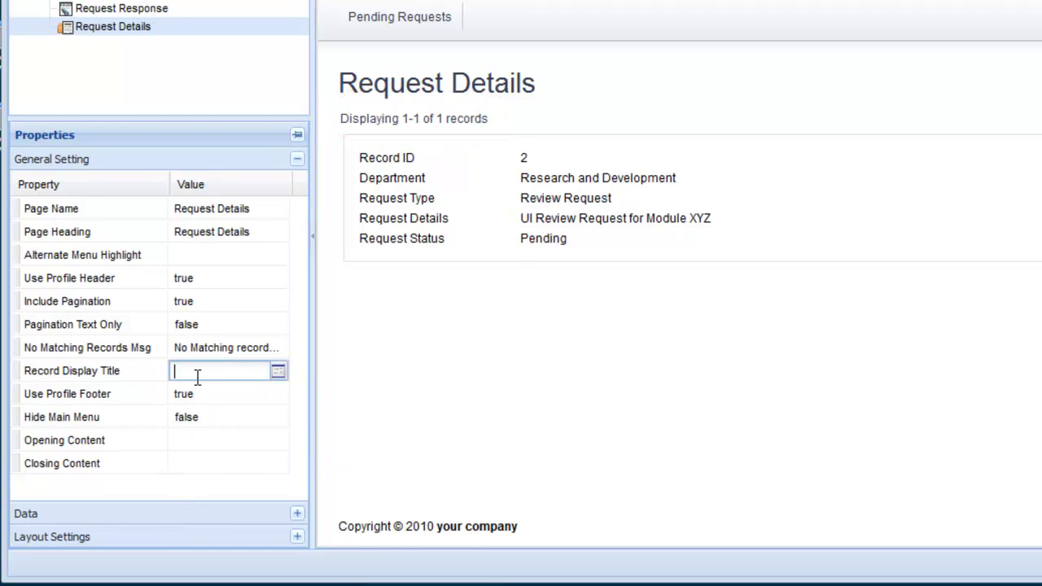
pyautogui.press('Return')
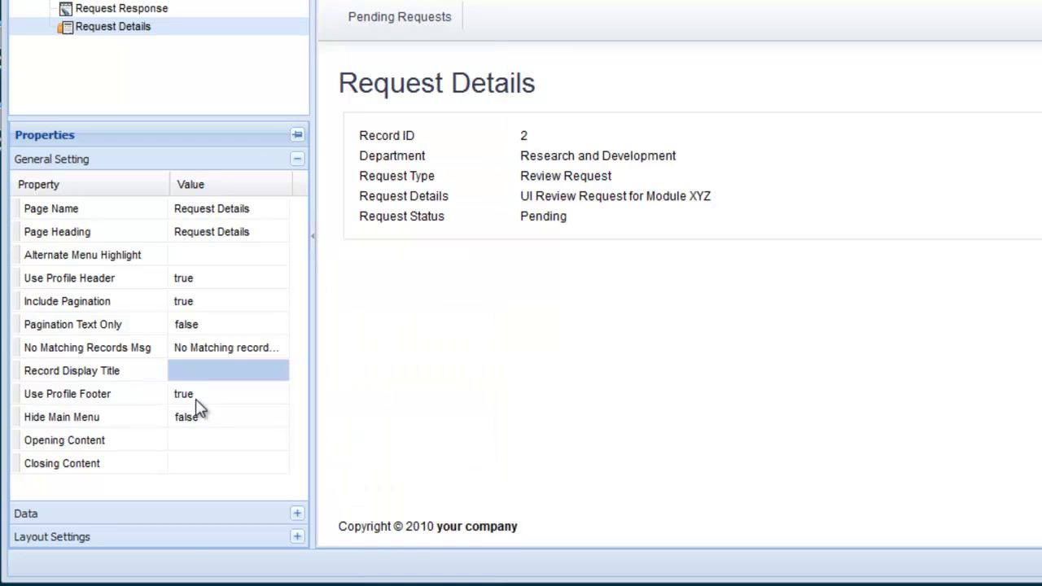
pyautogui.click(180, 544)
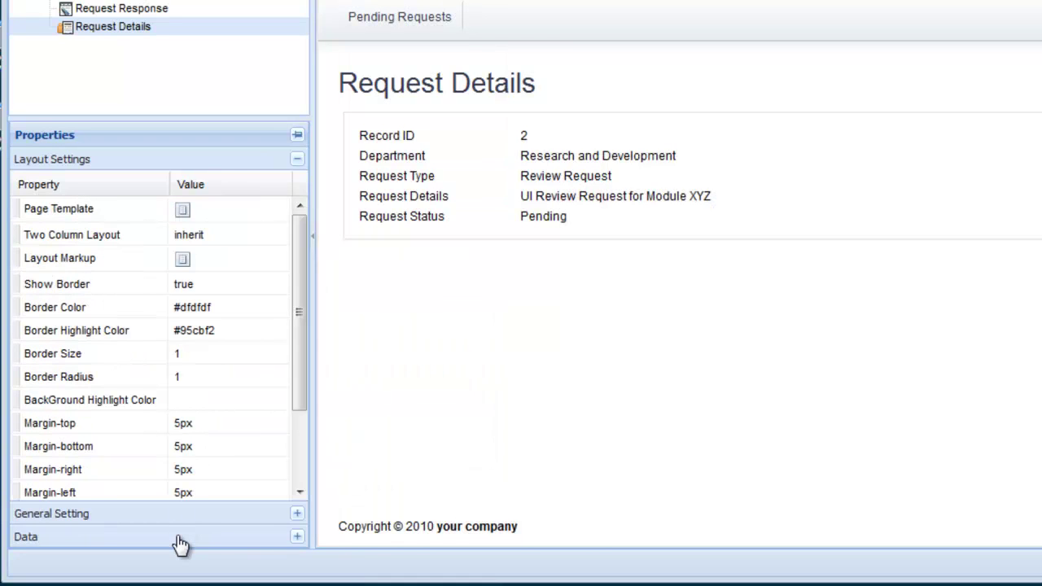
pyautogui.click(205, 295)
pyautogui.click(208, 325)
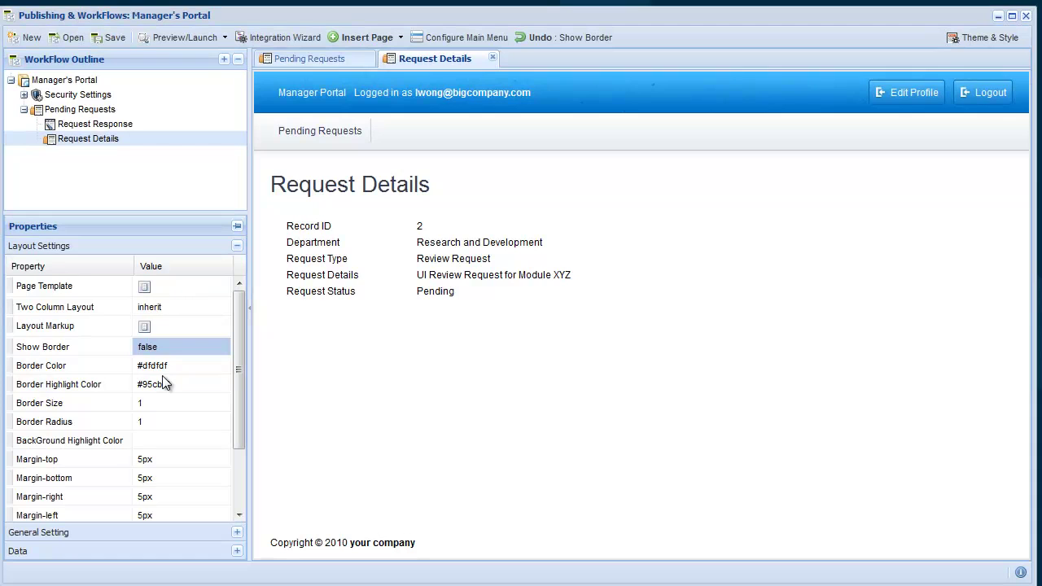
# - Set Margin-top and Margin-left to 0
pyautogui.click(168, 459)
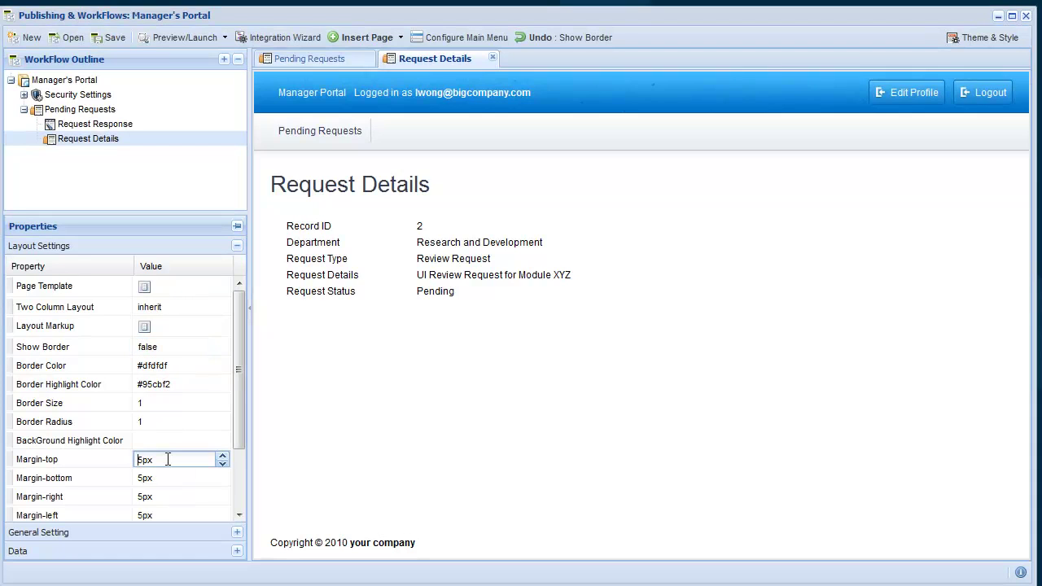
pyautogui.doubleClick(168, 459)
pyautogui.write('0')
pyautogui.press('Return')
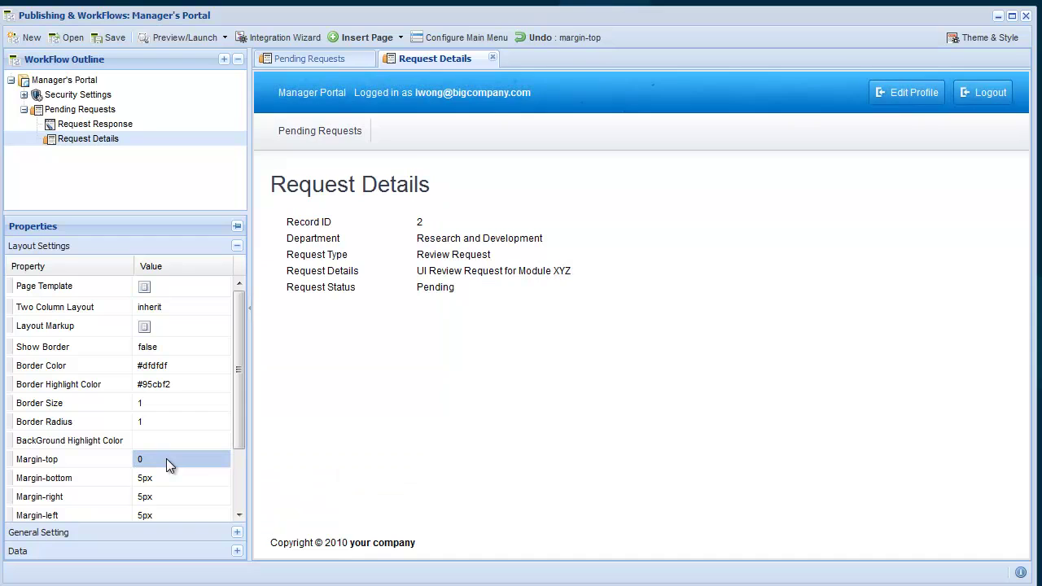
pyautogui.click(162, 513)
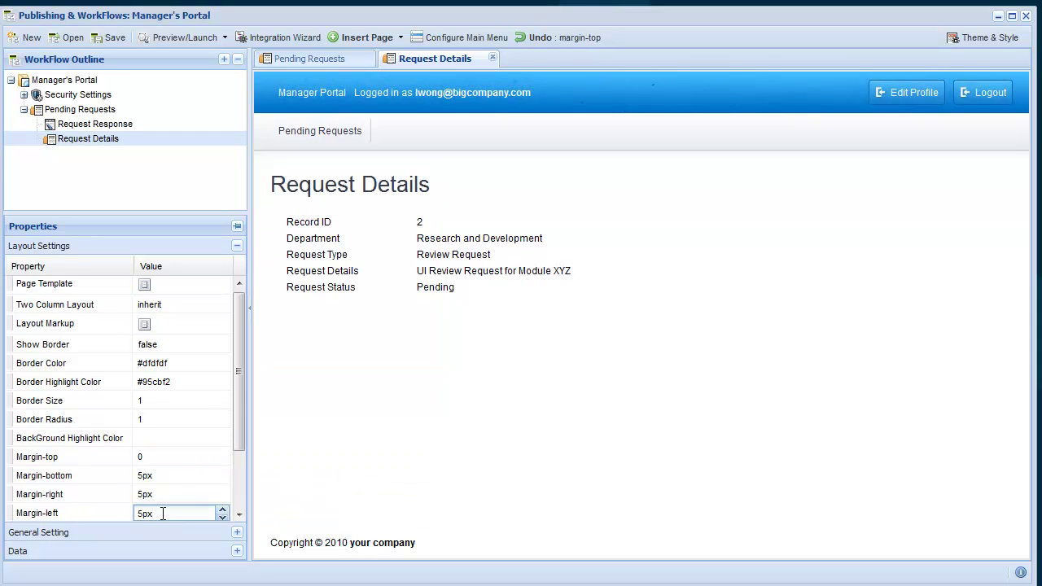
pyautogui.doubleClick(163, 512)
pyautogui.write('0')
pyautogui.press('Return')
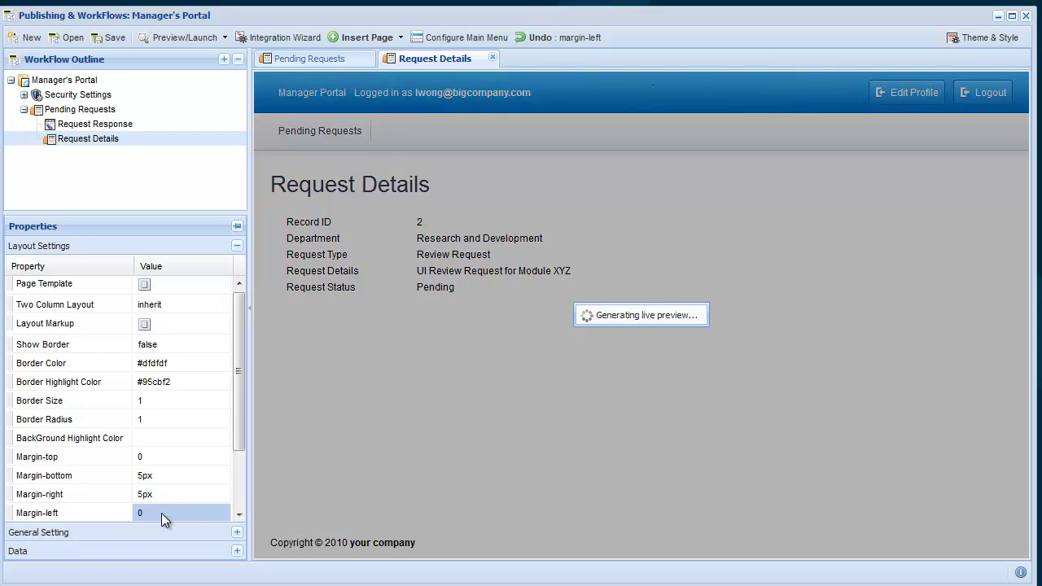
# - Set Padding-top and Padding-left to 0
pyautogui.scroll(-3, 162, 513)
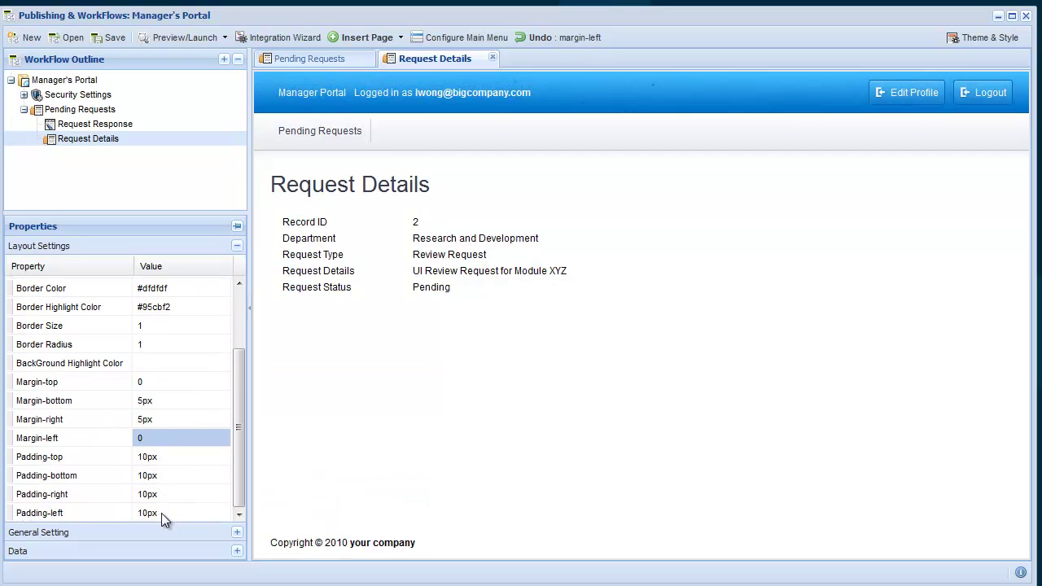
pyautogui.click(160, 457)
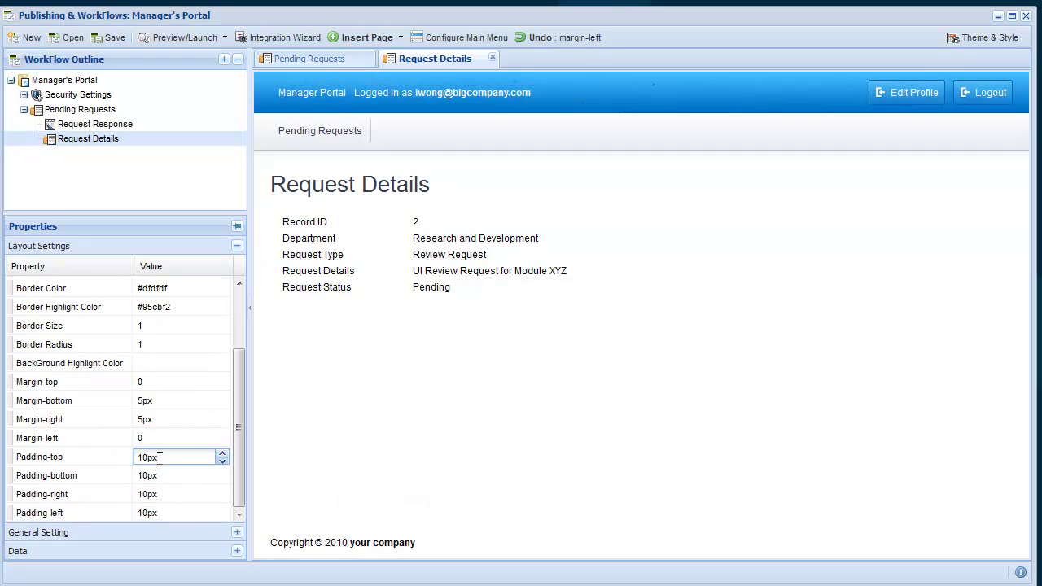
pyautogui.doubleClick(160, 458)
pyautogui.write('0')
pyautogui.press('Return')
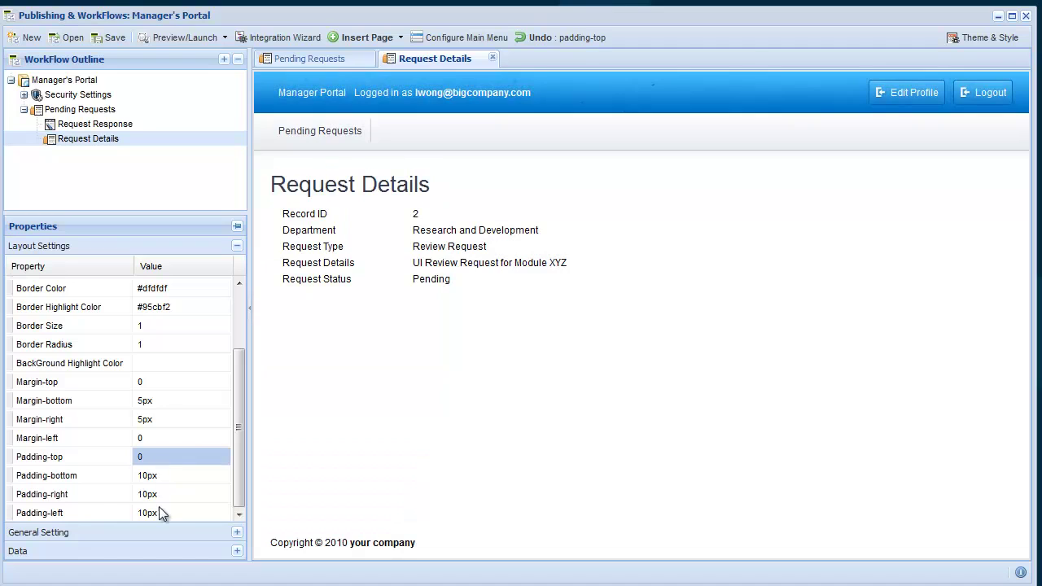
pyautogui.click(160, 512)
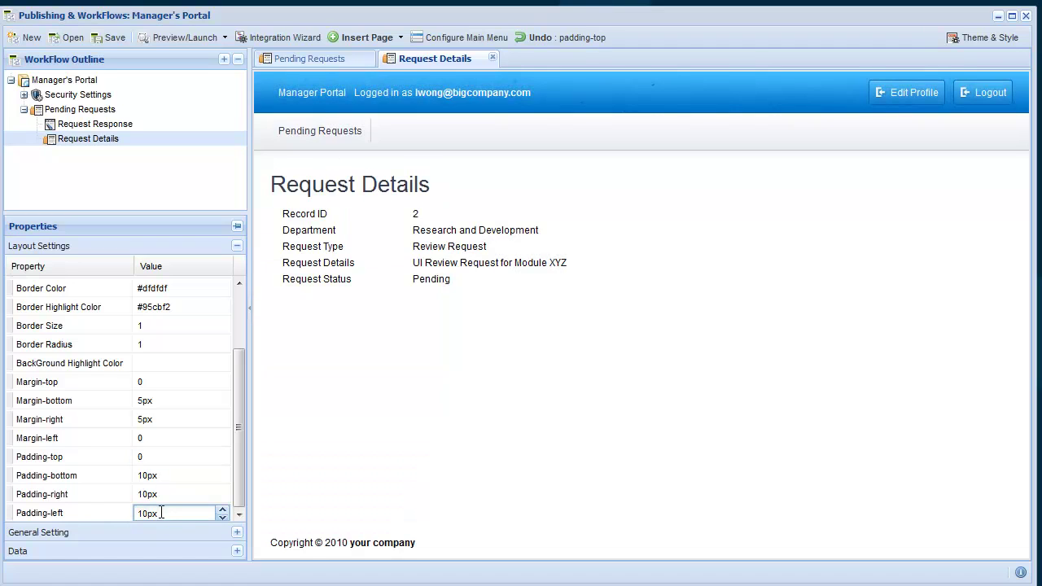
pyautogui.doubleClick(160, 512)
pyautogui.write('0')
pyautogui.press('Return')
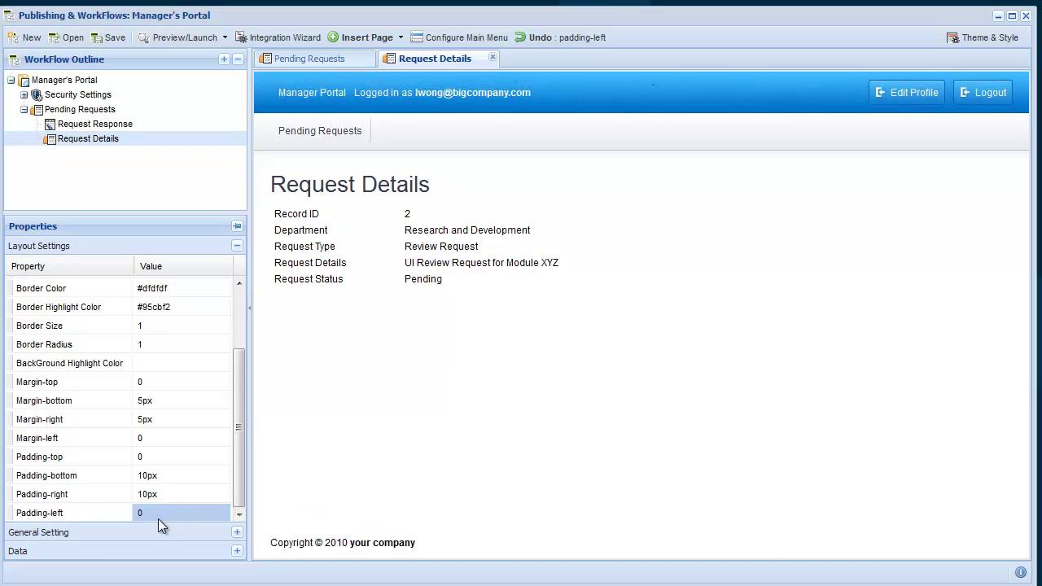
pyautogui.click(159, 533)
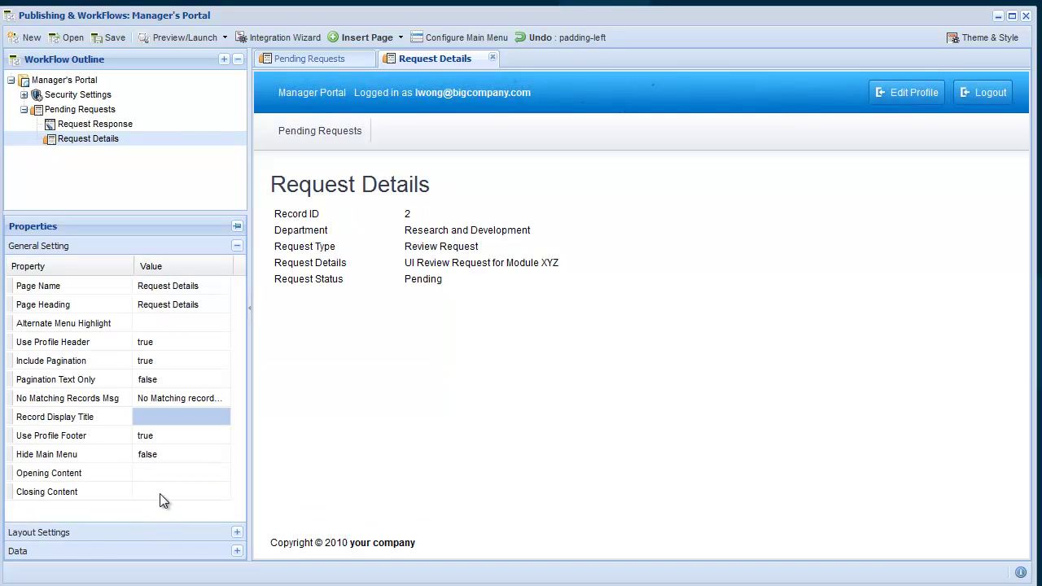
pyautogui.click(167, 474)
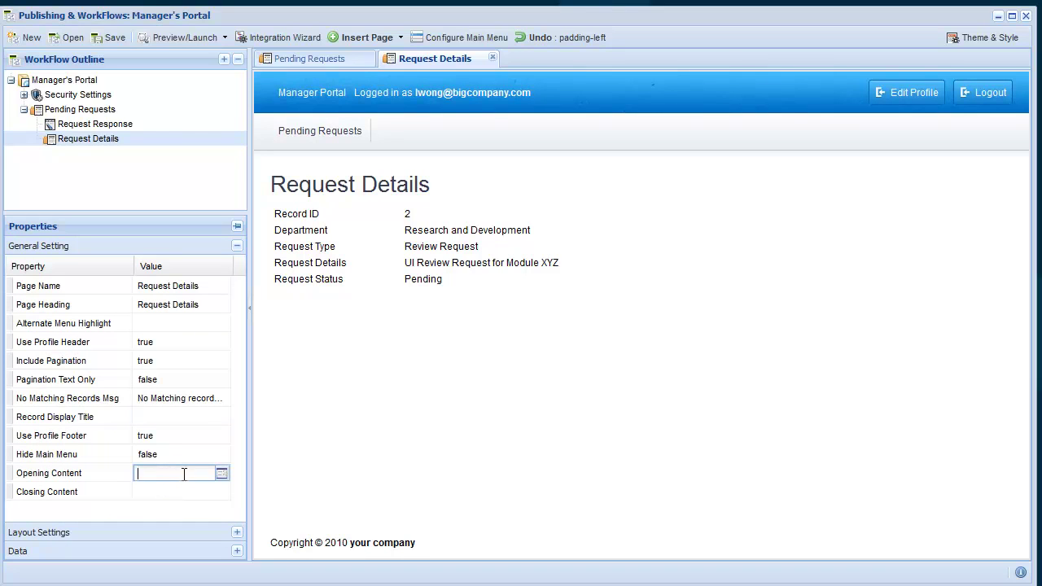
# - Write 'You are editing Record' with the parentRecord:RecordID wildcard as bold opening content
pyautogui.click(221, 474)
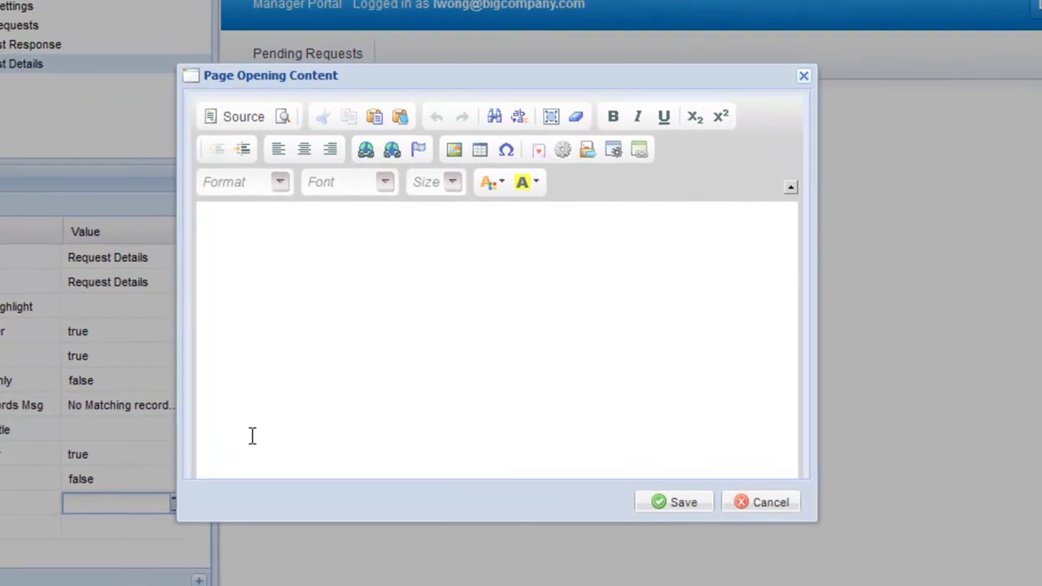
pyautogui.click(542, 157)
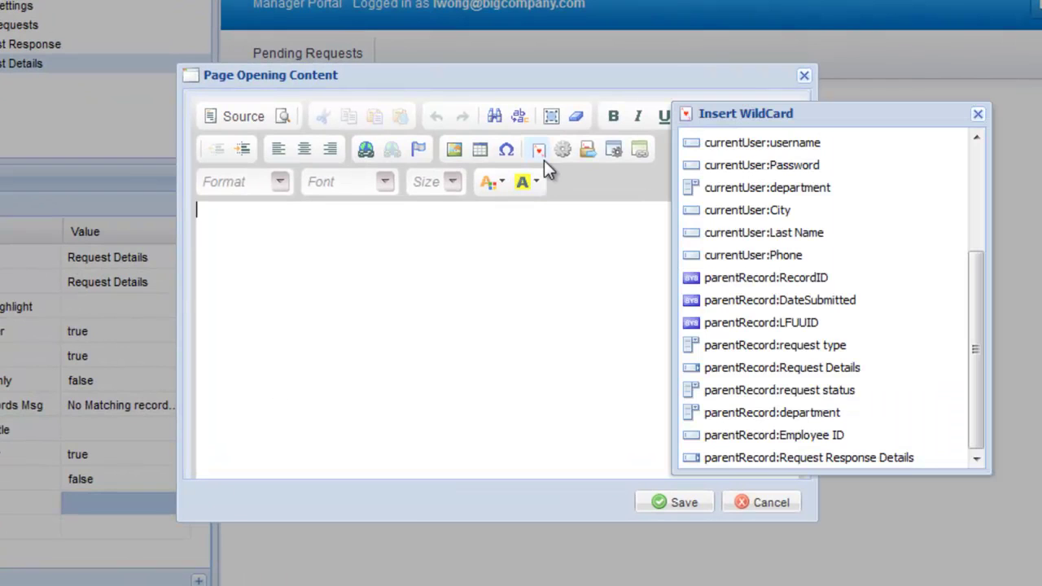
pyautogui.write('You are editi')
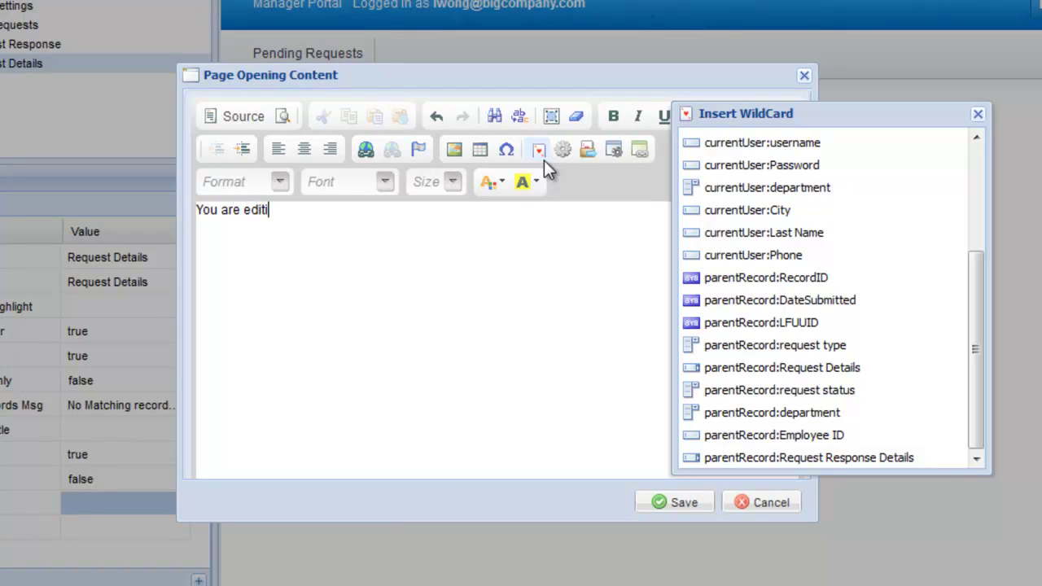
pyautogui.write('ng Record [parentRecord:RecordID')
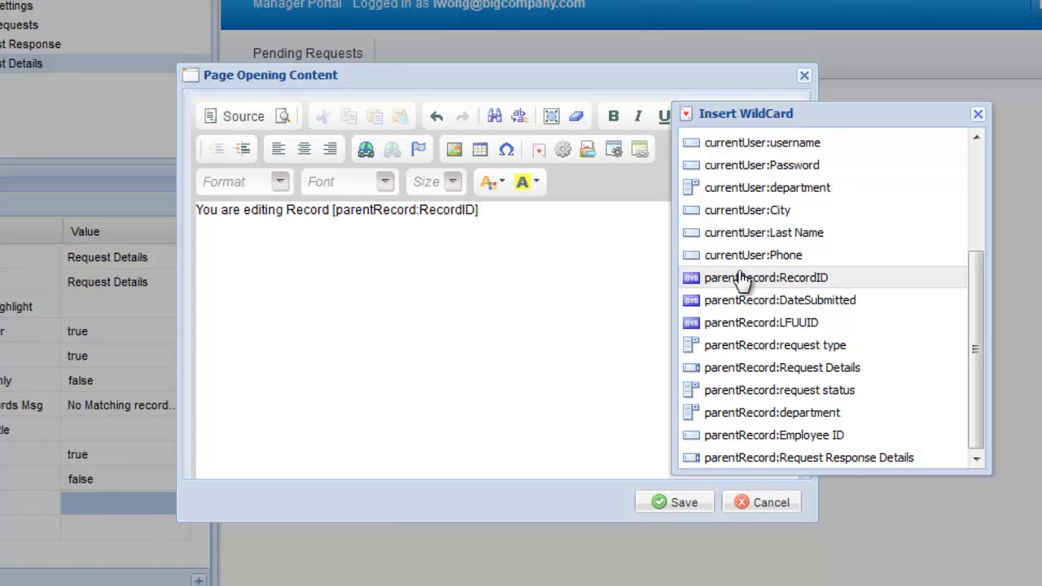
pyautogui.click(978, 114)
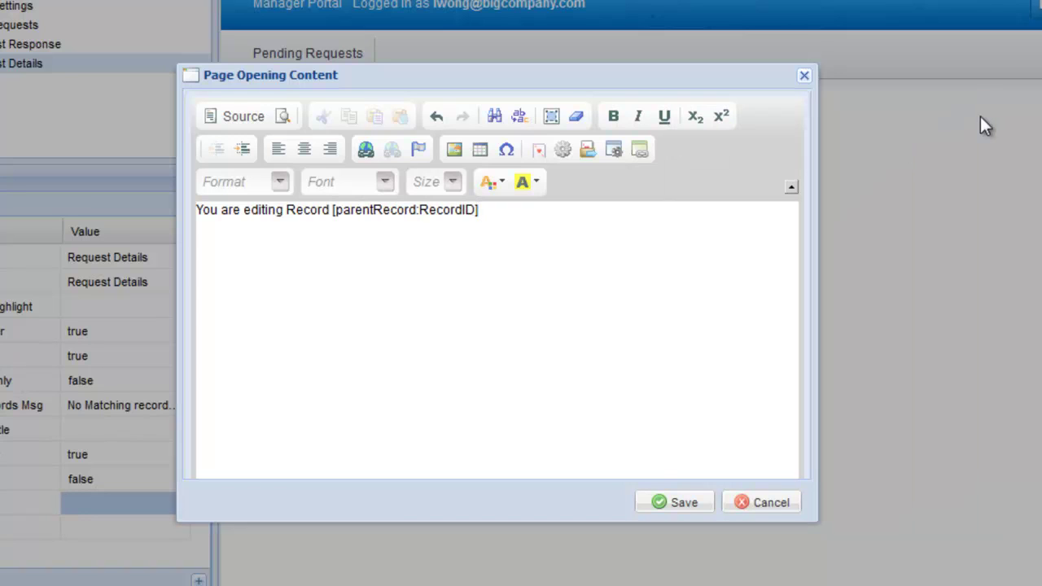
pyautogui.hotkey('ctrl', 'a')
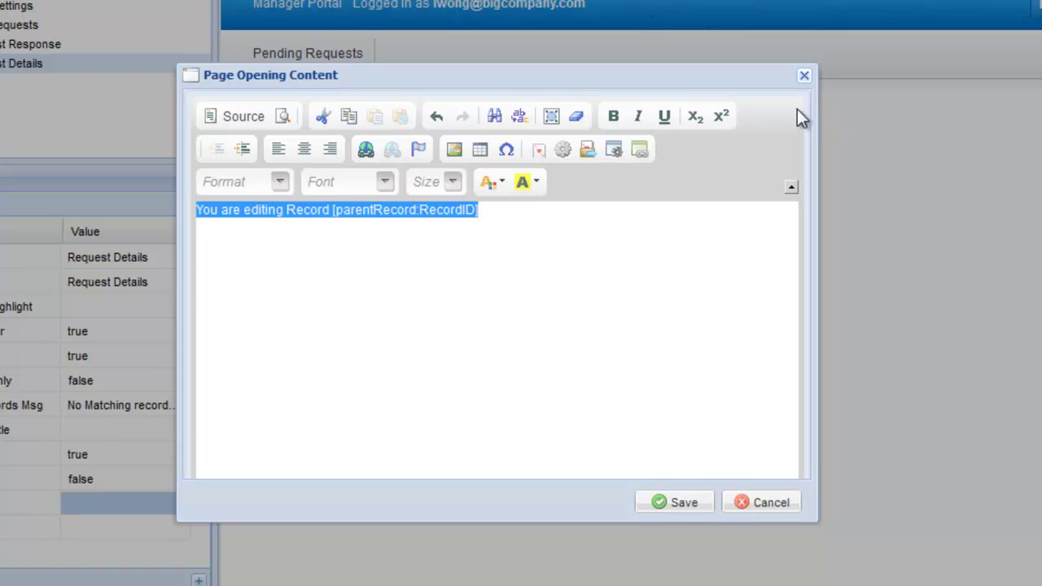
pyautogui.click(614, 117)
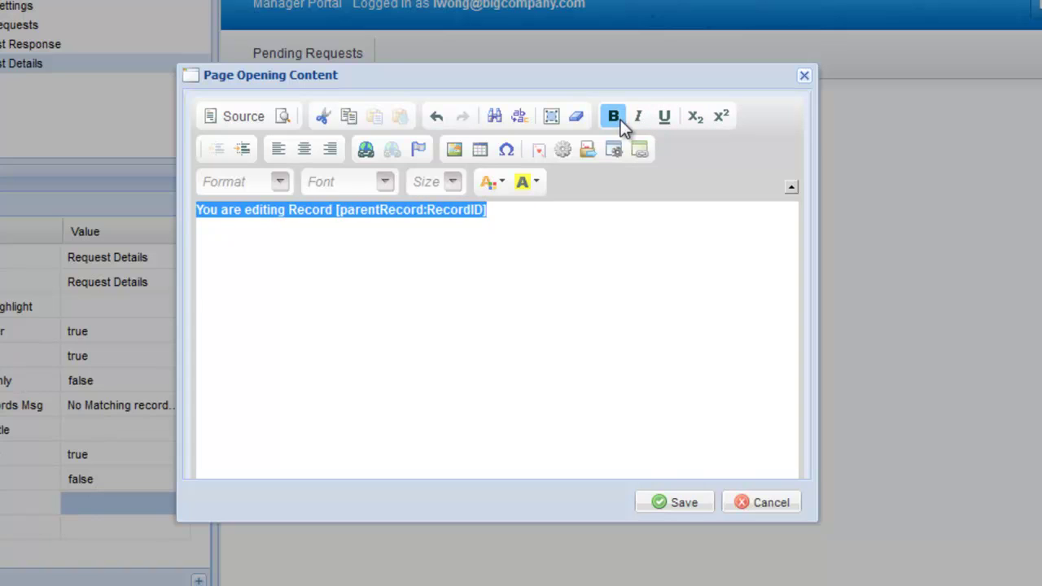
pyautogui.press('End')
pyautogui.press('Return')
pyautogui.press('Return')
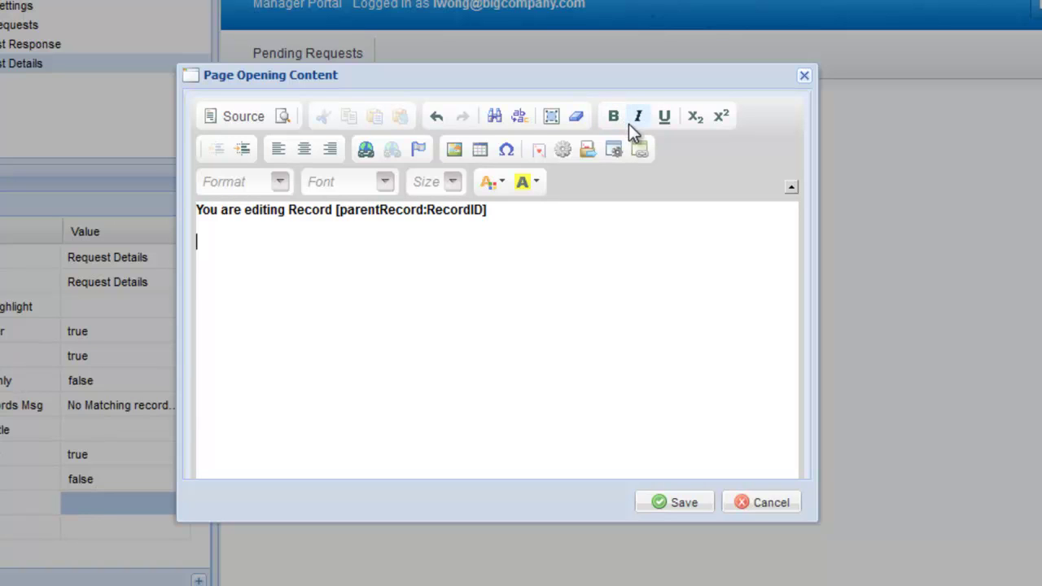
# - Add a dark 'Back to Previous Page' button linking to the parent page and save the opening content
pyautogui.click(640, 149)
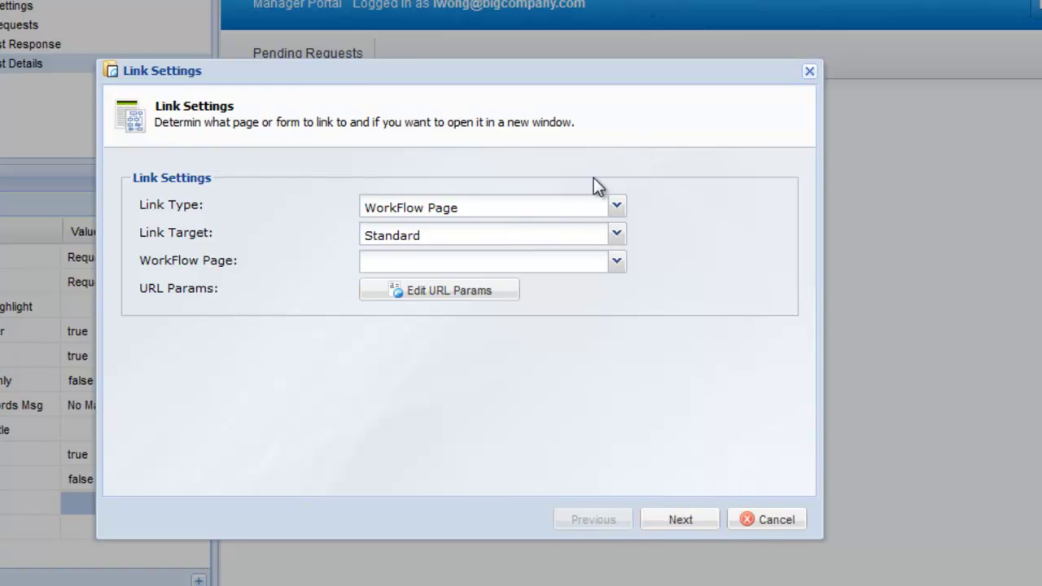
pyautogui.click(557, 210)
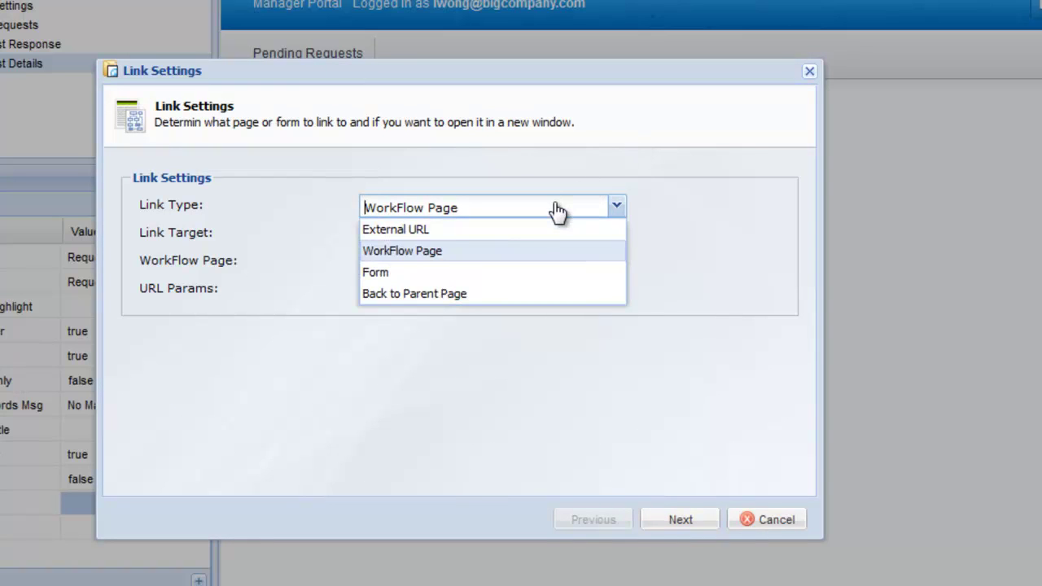
pyautogui.click(551, 293)
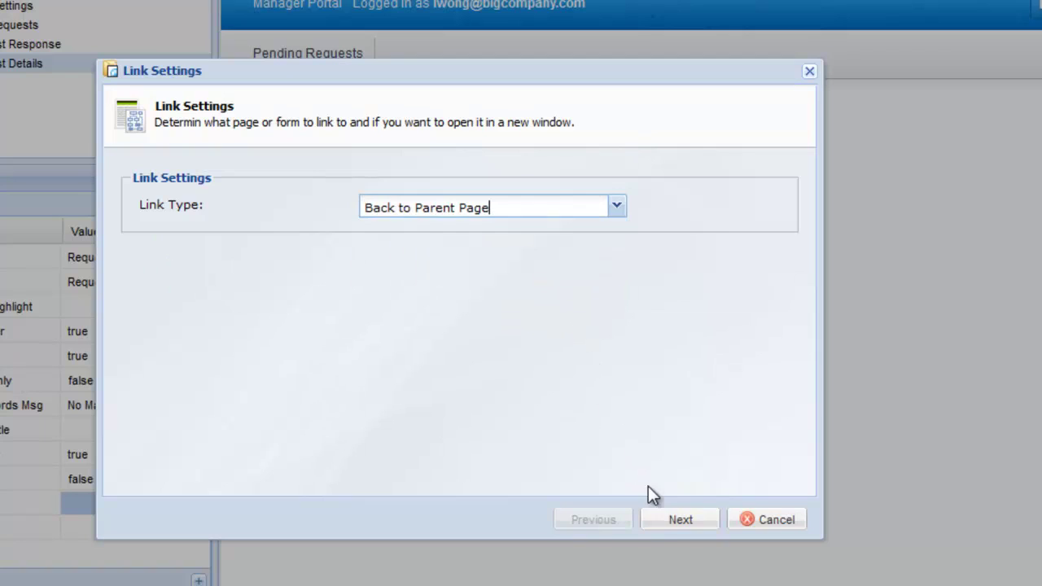
pyautogui.click(665, 529)
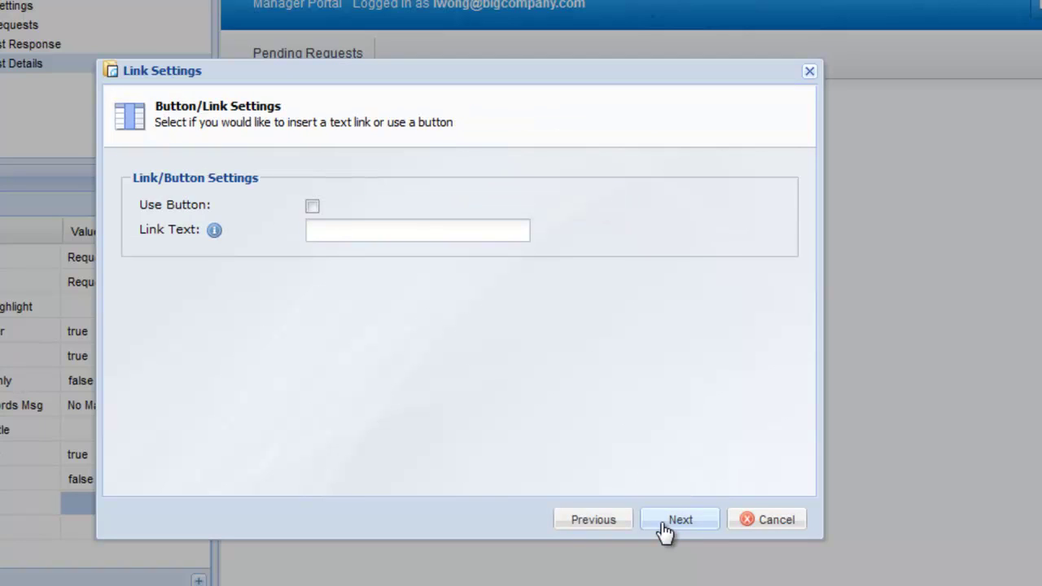
pyautogui.click(312, 206)
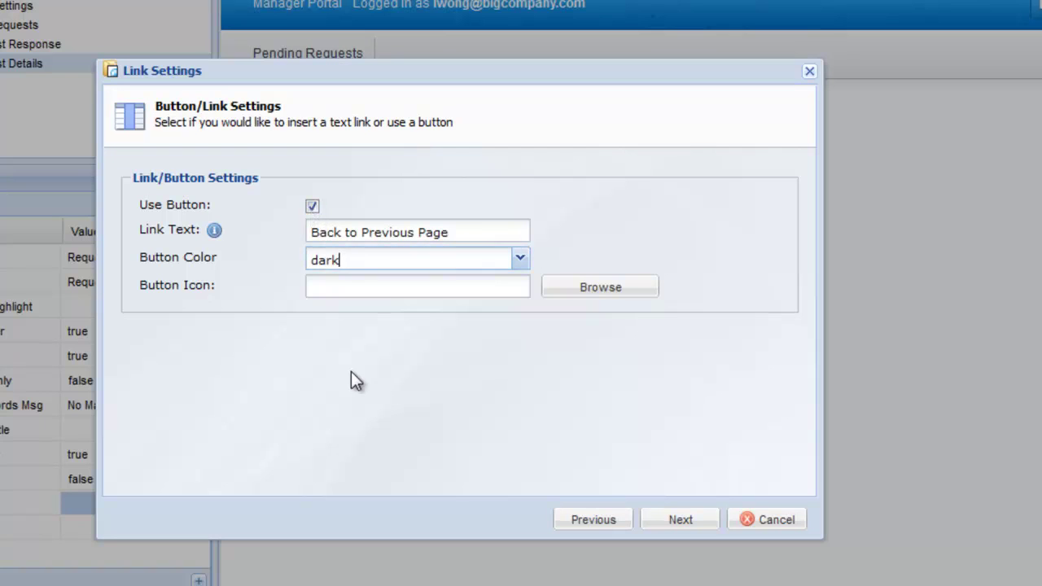
pyautogui.click(670, 522)
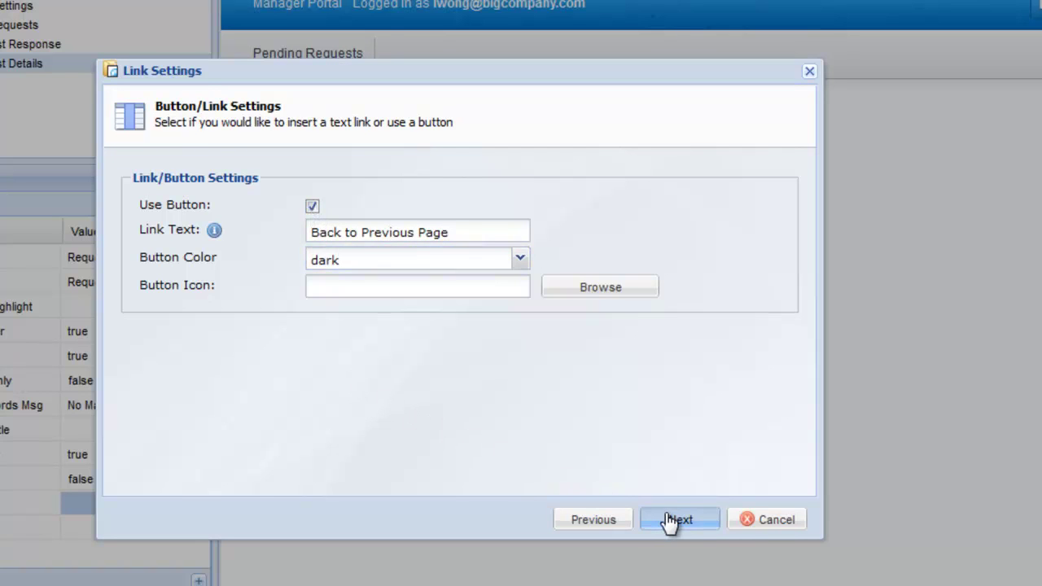
pyautogui.click(666, 515)
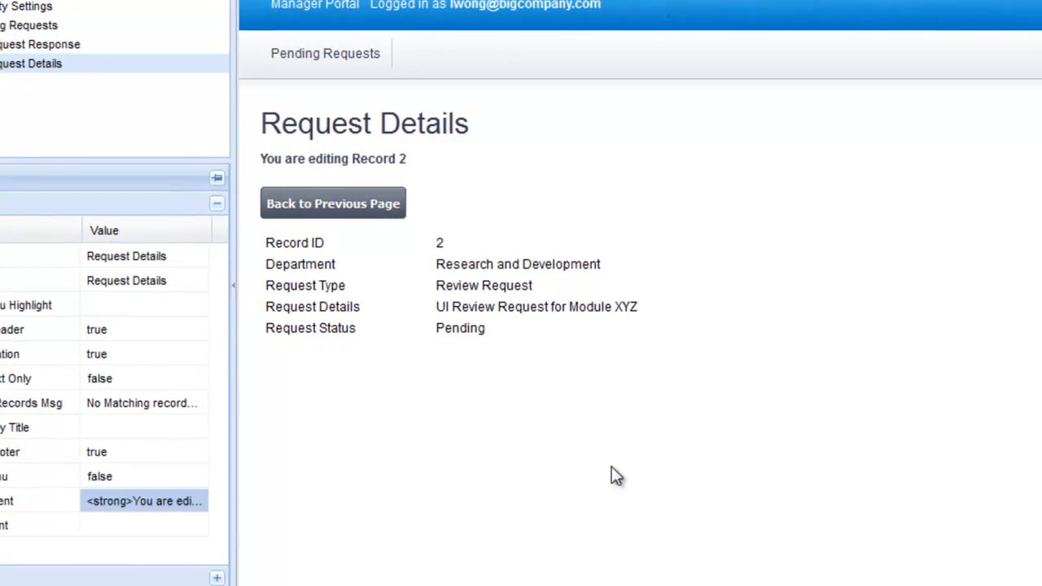
# - Select Pending Requests and open its Column Config from Layout Settings
pyautogui.click(57, 27)
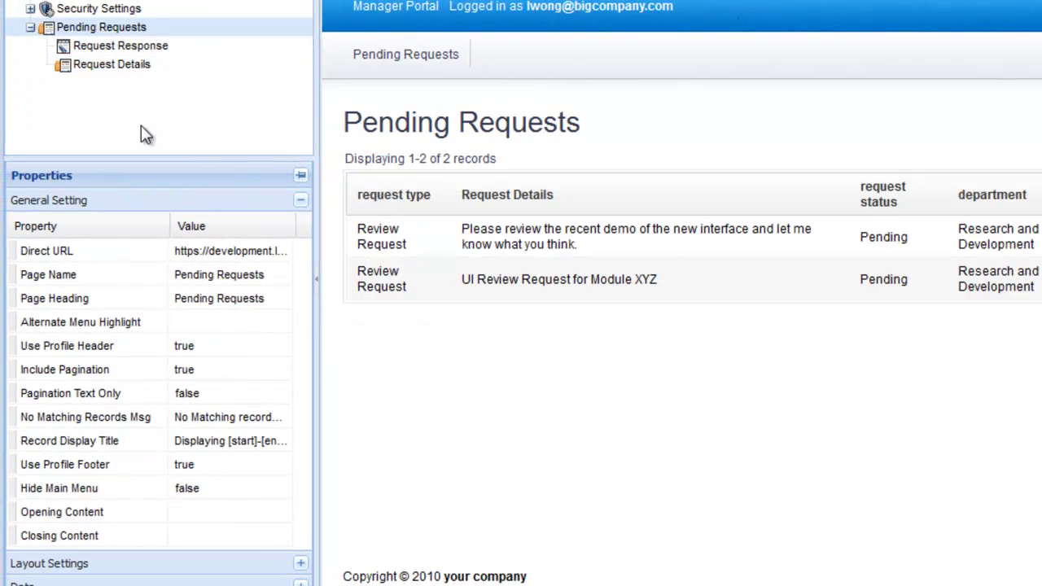
pyautogui.click(140, 569)
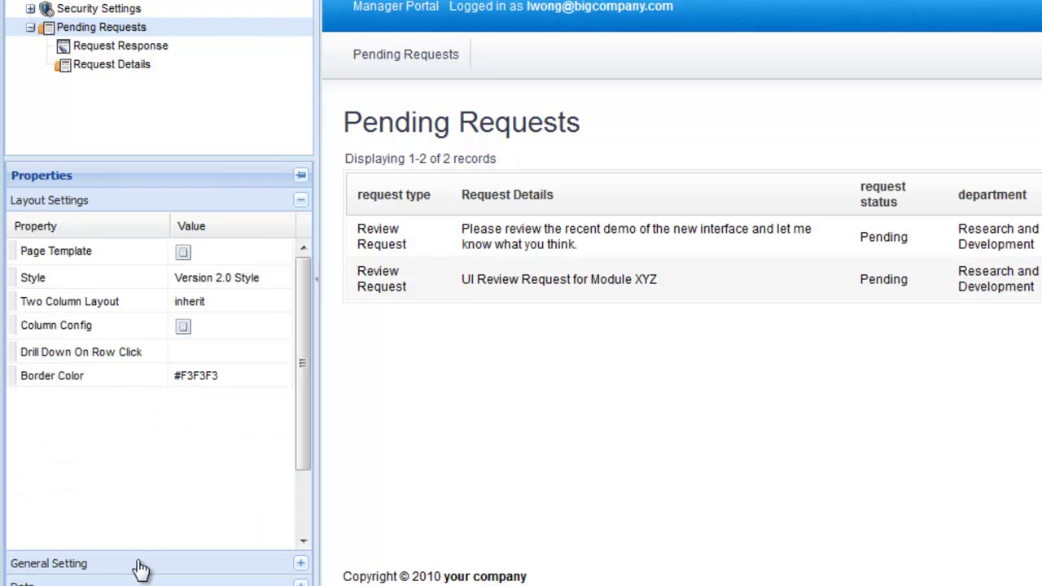
pyautogui.click(199, 351)
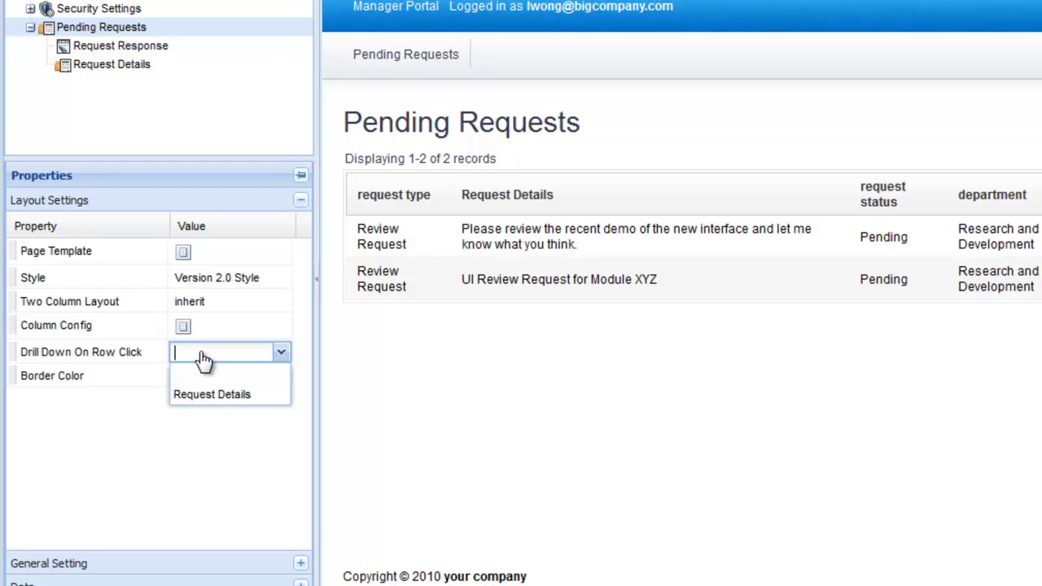
pyautogui.click(185, 331)
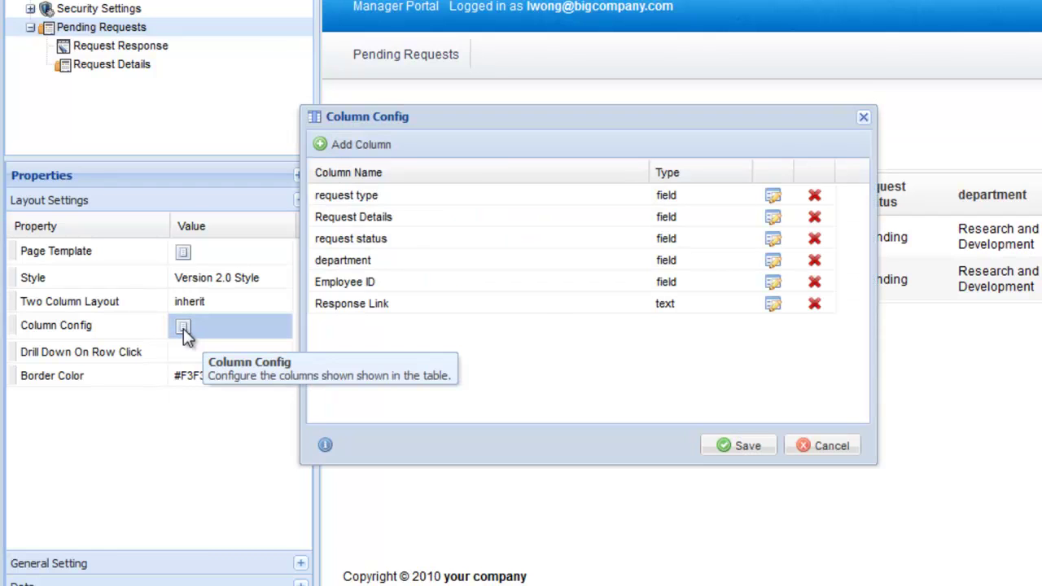
# - Add a Text/Image column named 'Details Column' with an empty heading
pyautogui.click(345, 146)
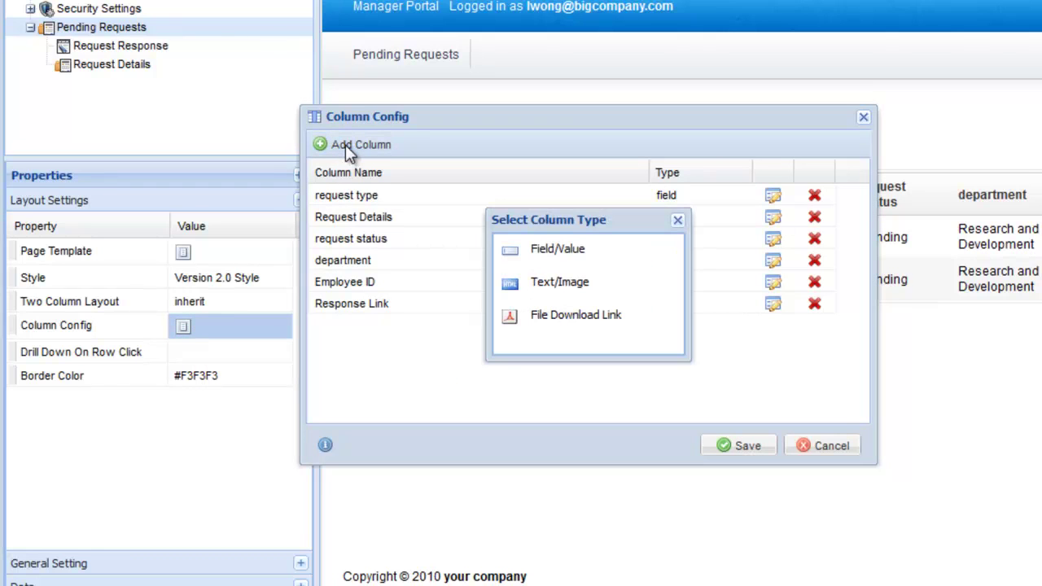
pyautogui.click(590, 289)
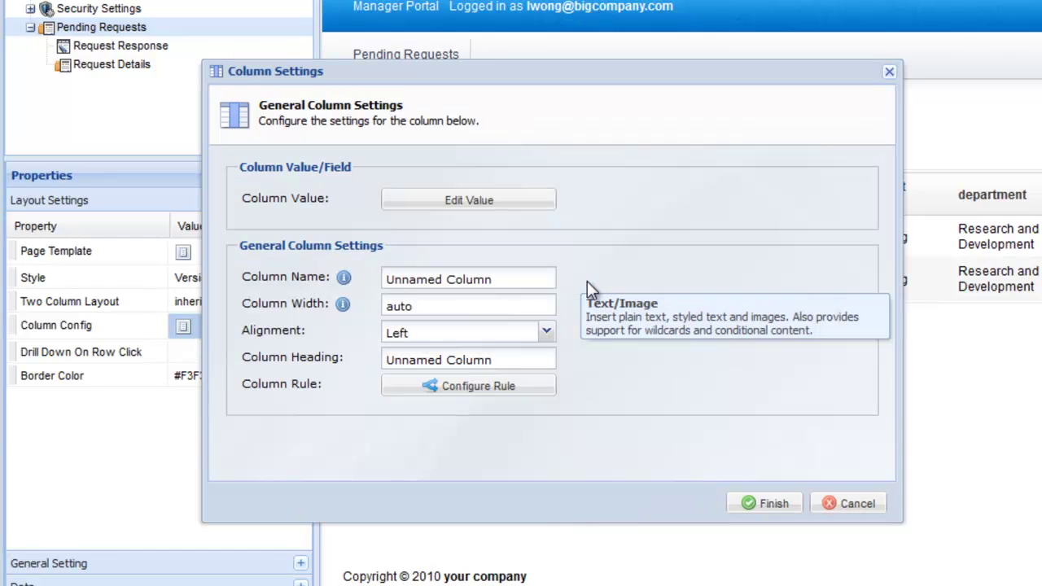
pyautogui.click(530, 279)
pyautogui.hotkey('ctrl', 'a')
pyautogui.write('Detai')
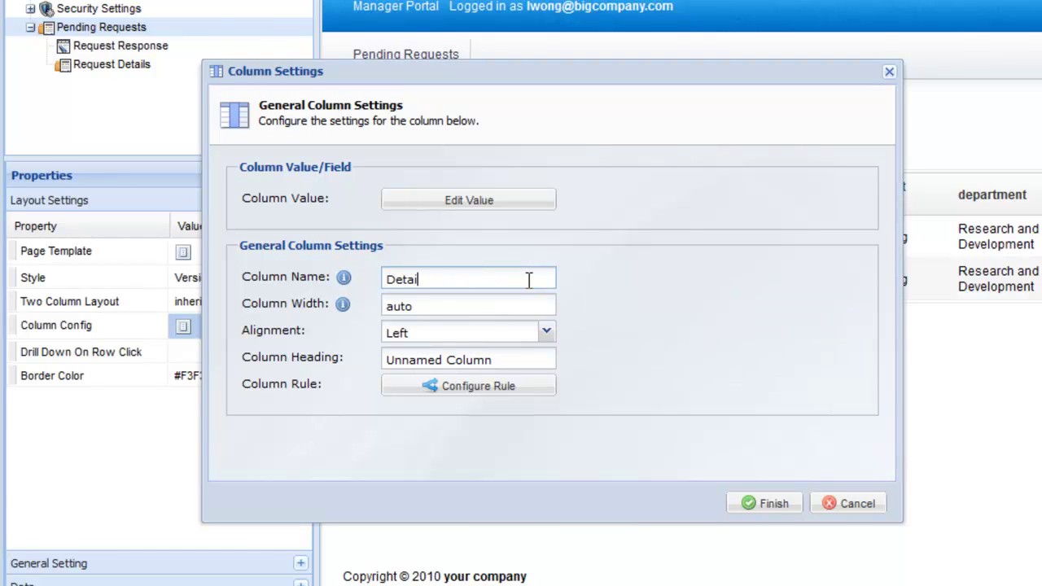
pyautogui.write('ls Column')
pyautogui.click(520, 350)
pyautogui.hotkey('ctrl', 'a')
pyautogui.press('BackSpace')
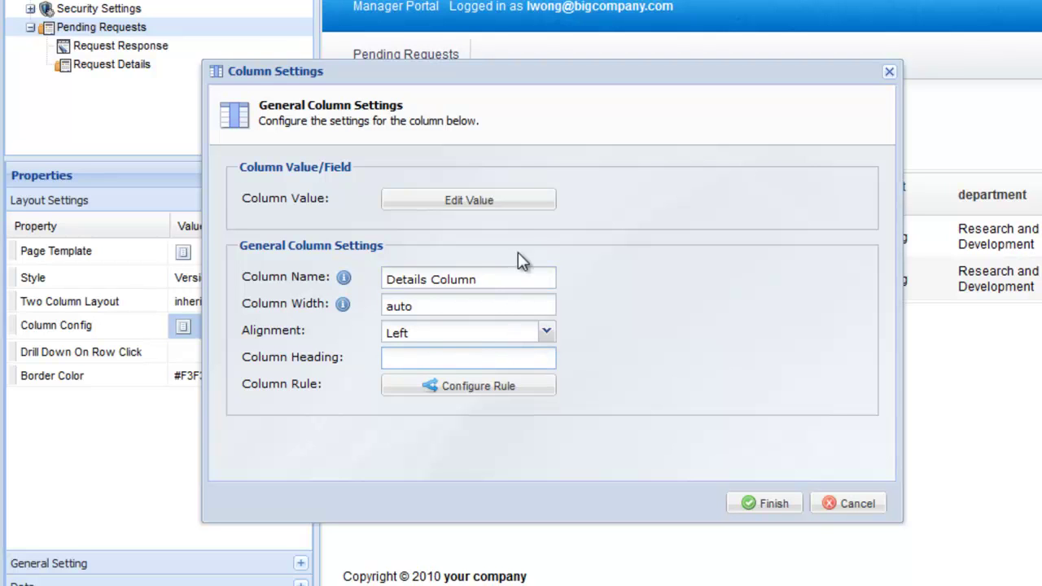
# - Make the column's cell content 'View Details' linked to Request Details, and save the configuration
pyautogui.click(526, 203)
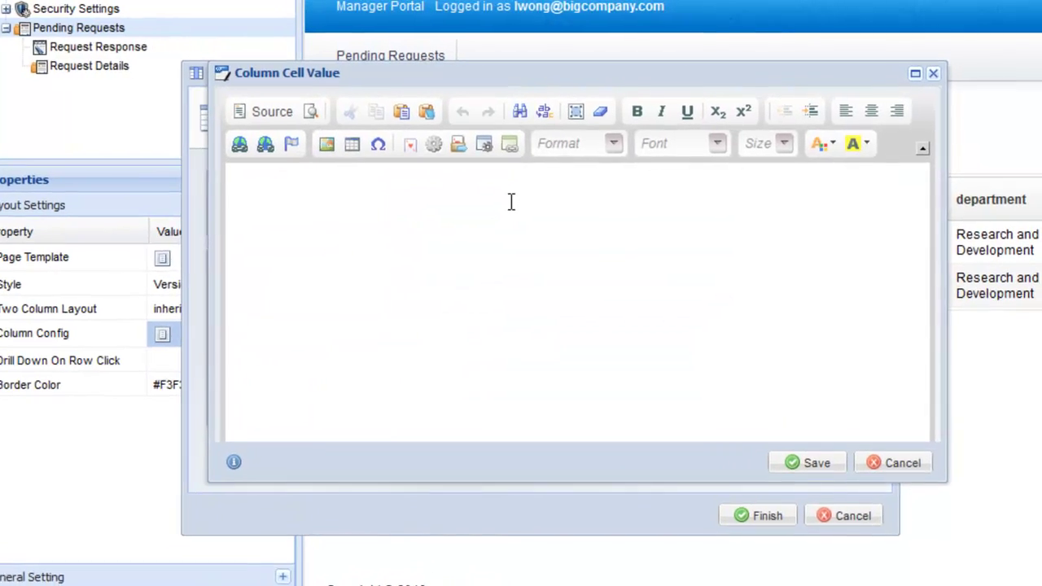
pyautogui.click(468, 218)
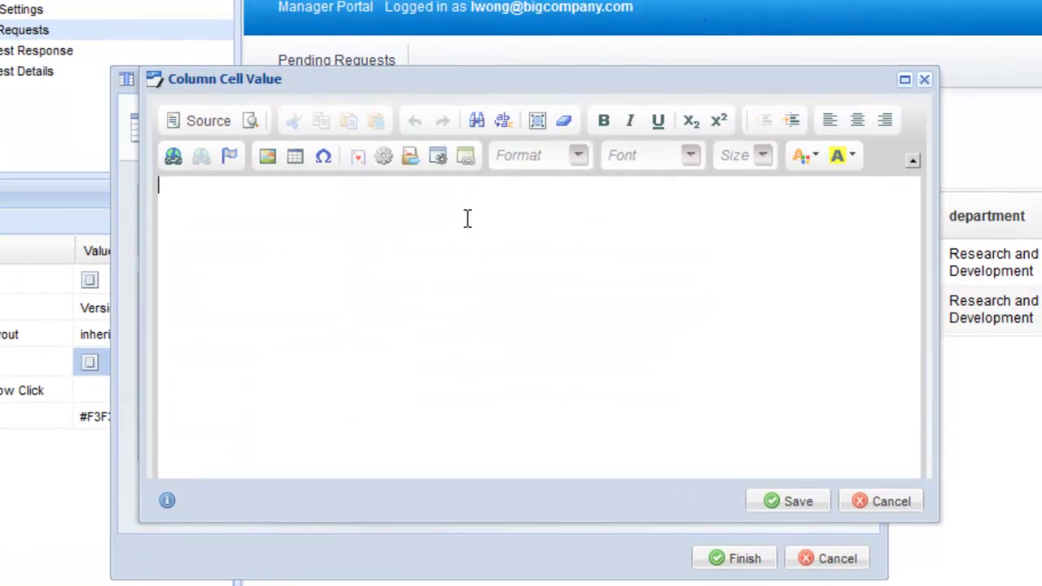
pyautogui.write('View Details')
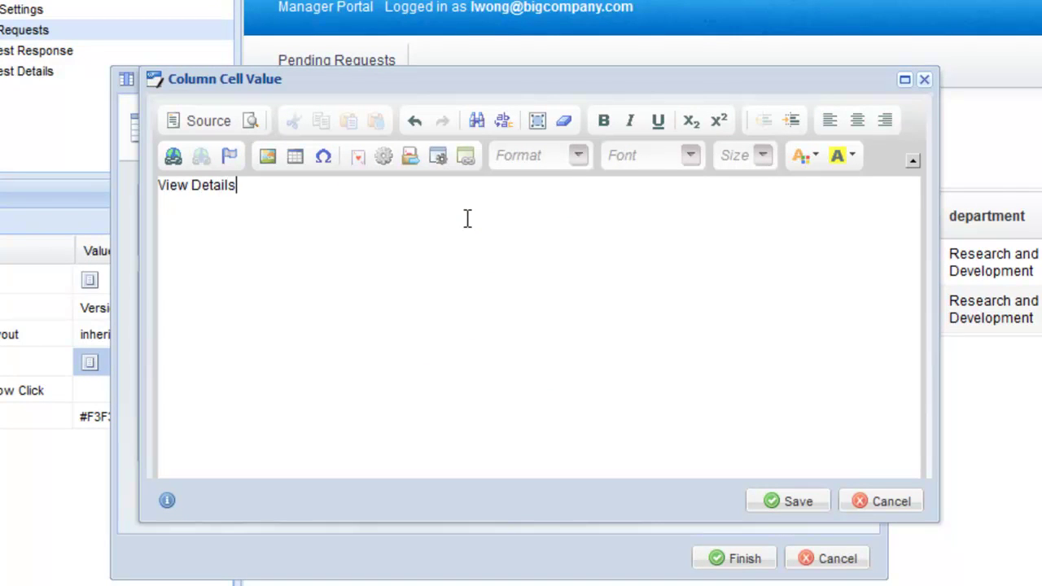
pyautogui.hotkey('ctrl', 'a')
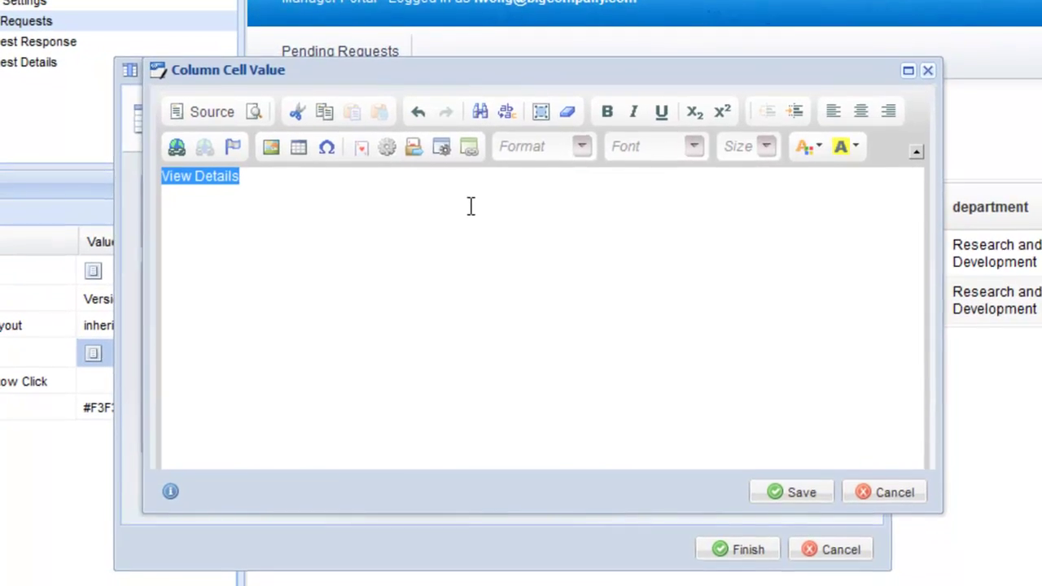
pyautogui.click(475, 138)
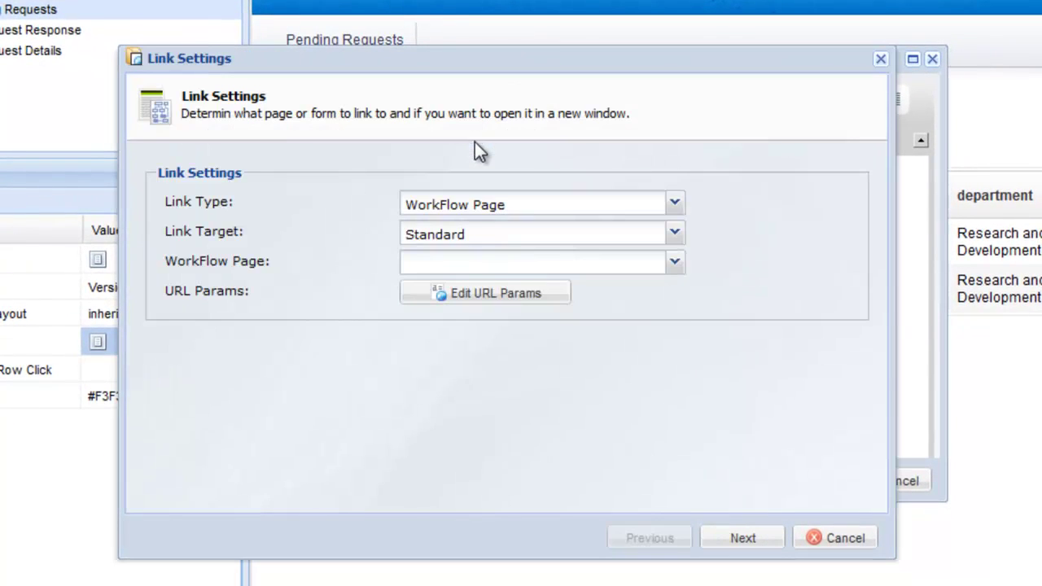
pyautogui.click(483, 262)
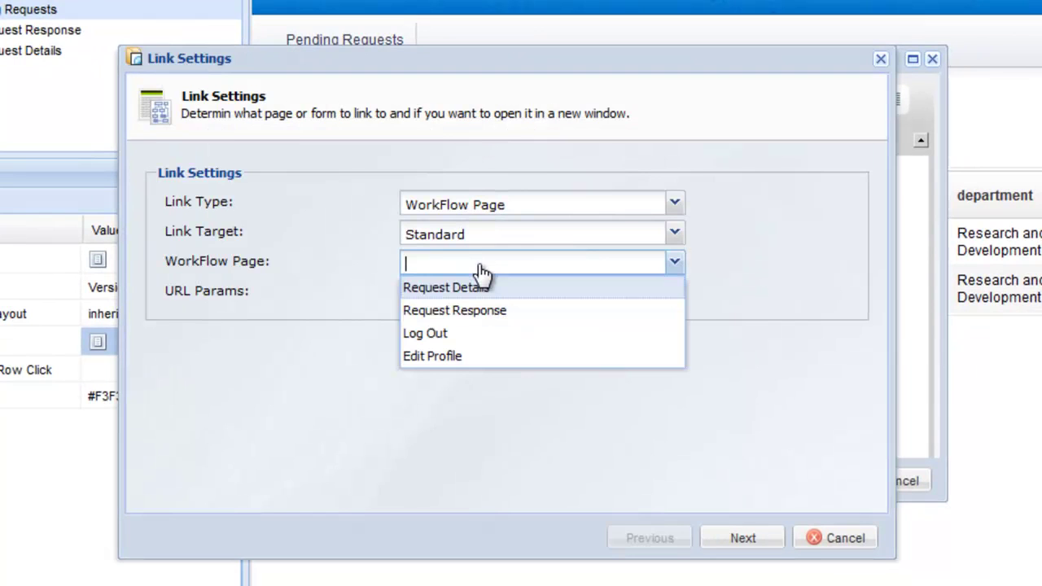
pyautogui.click(484, 290)
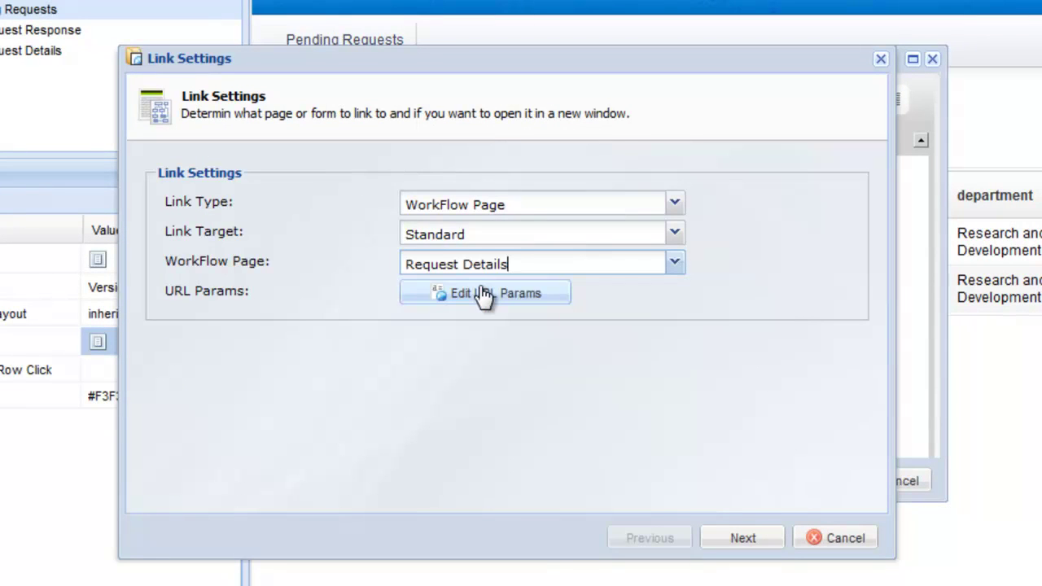
pyautogui.click(762, 540)
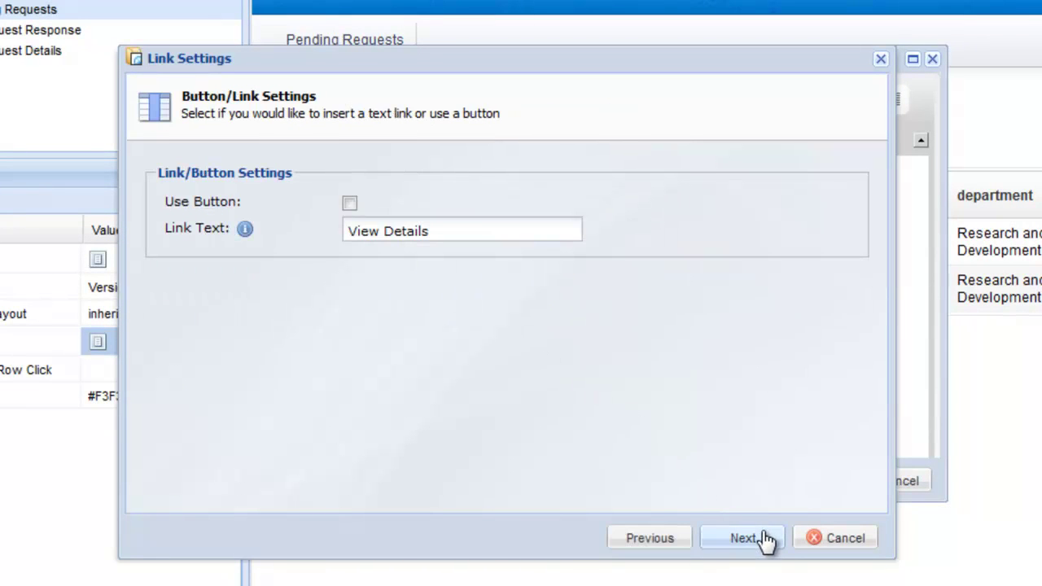
pyautogui.click(765, 539)
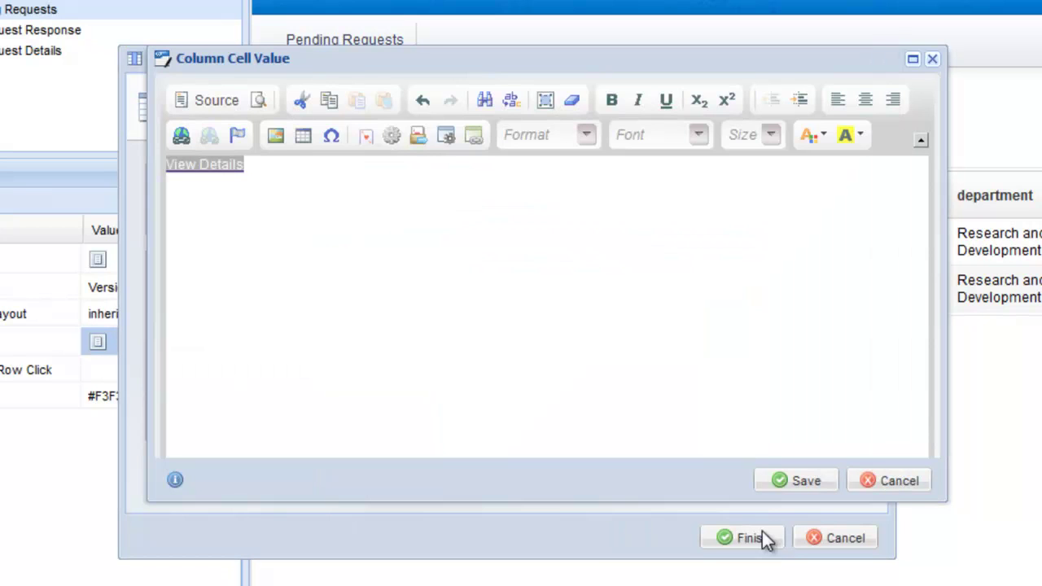
pyautogui.click(798, 488)
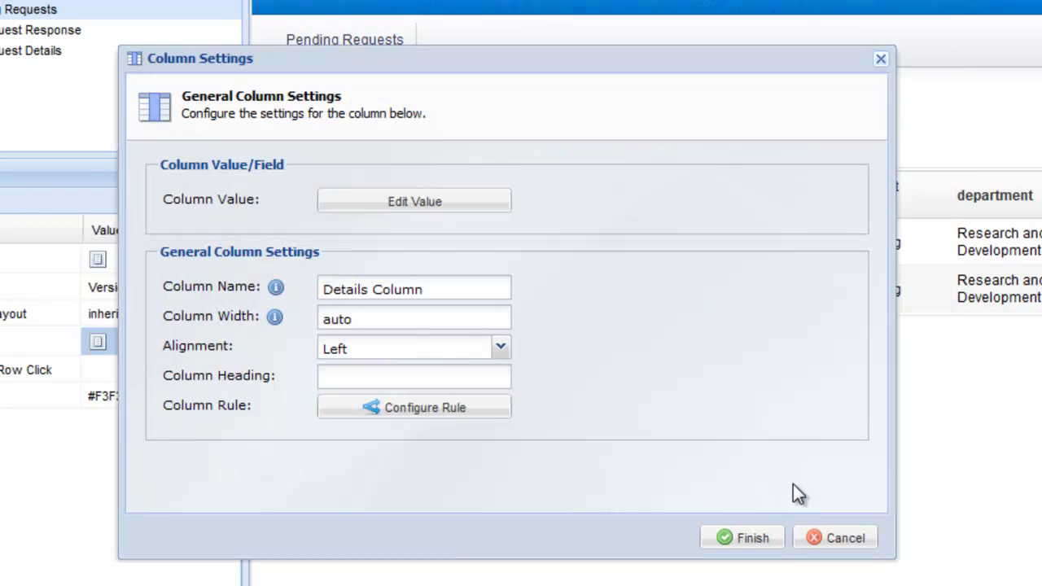
pyautogui.click(778, 539)
pyautogui.click(719, 476)
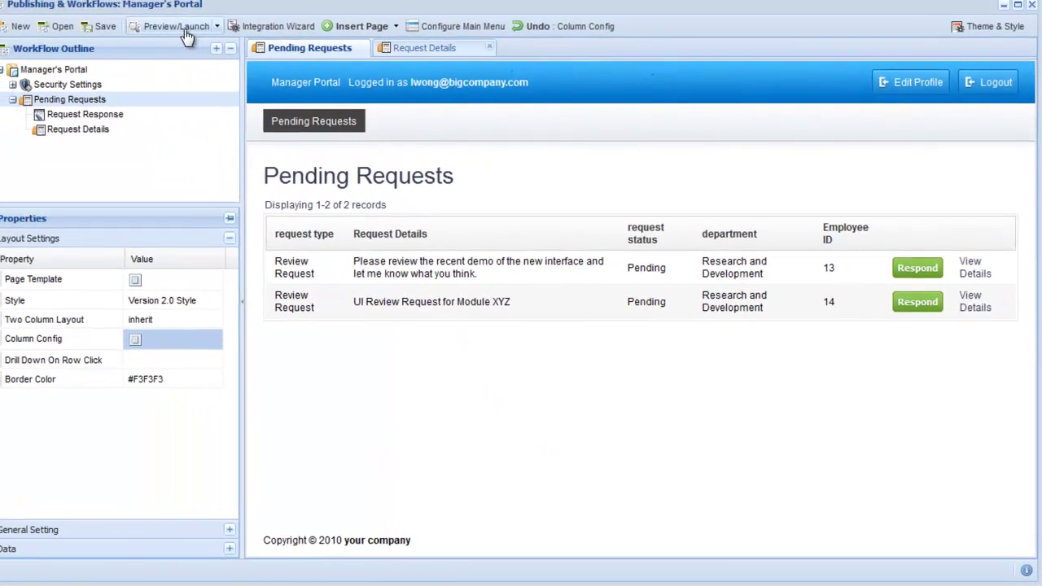
# - Preview the Manager Portal in Firefox, log in as manager, and open Request Details for record 9
pyautogui.click(183, 29)
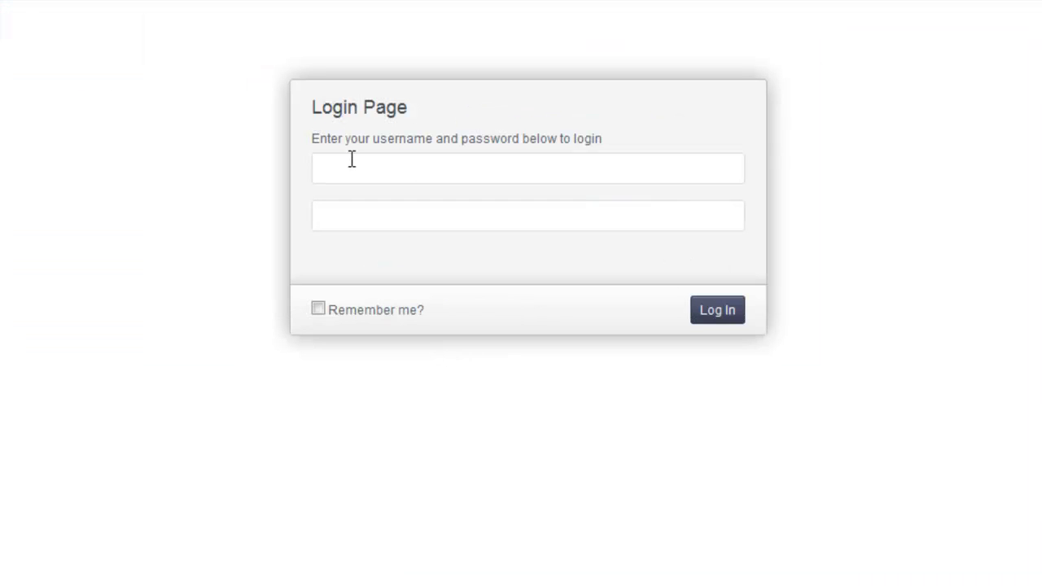
pyautogui.click(488, 207)
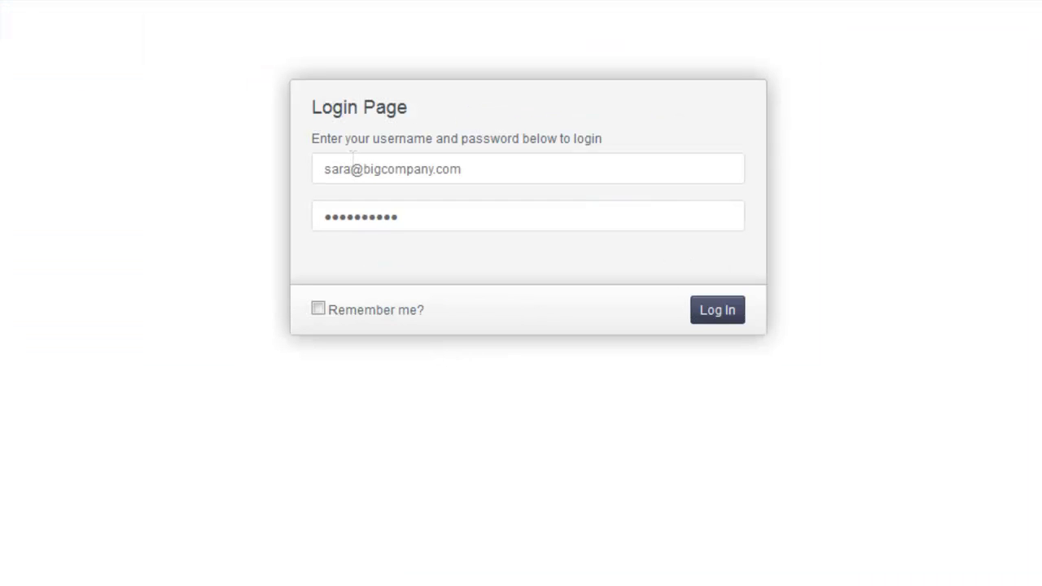
pyautogui.click(719, 308)
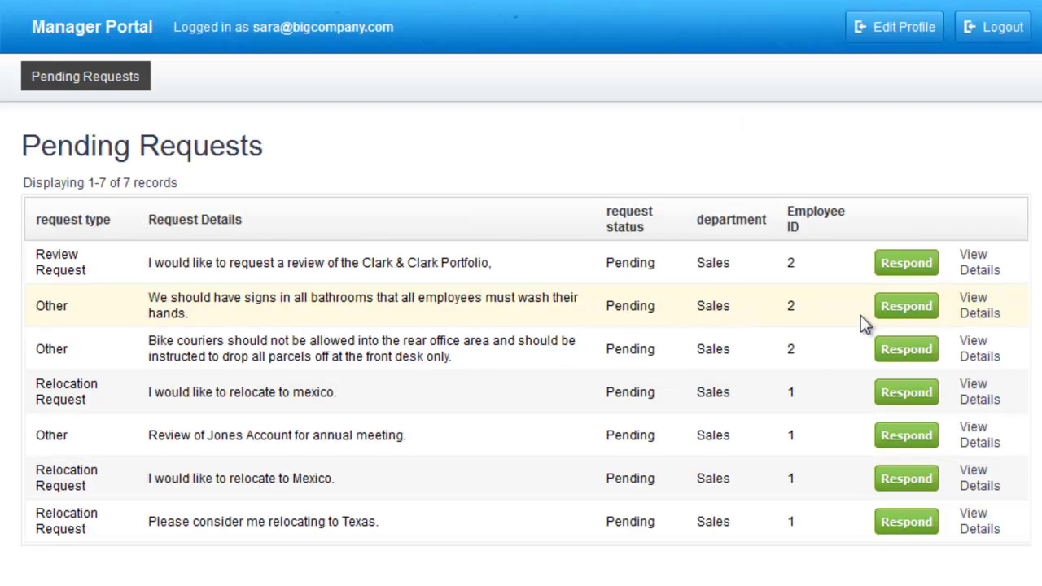
pyautogui.click(980, 312)
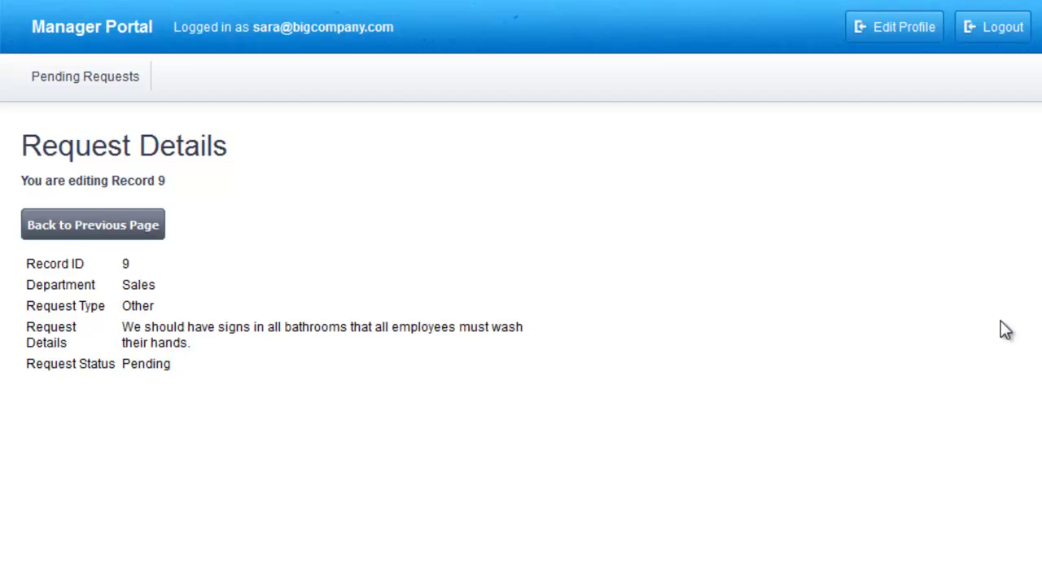
pyautogui.press('F11')
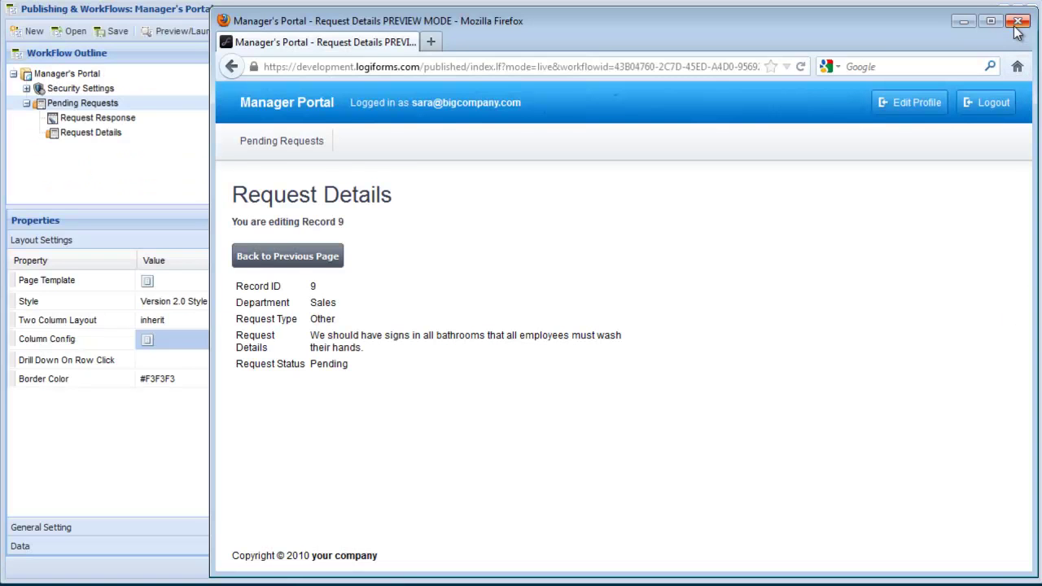
# - Insert a drill-down data page named 'Employee Details' under Pending Requests
pyautogui.click(1019, 39)
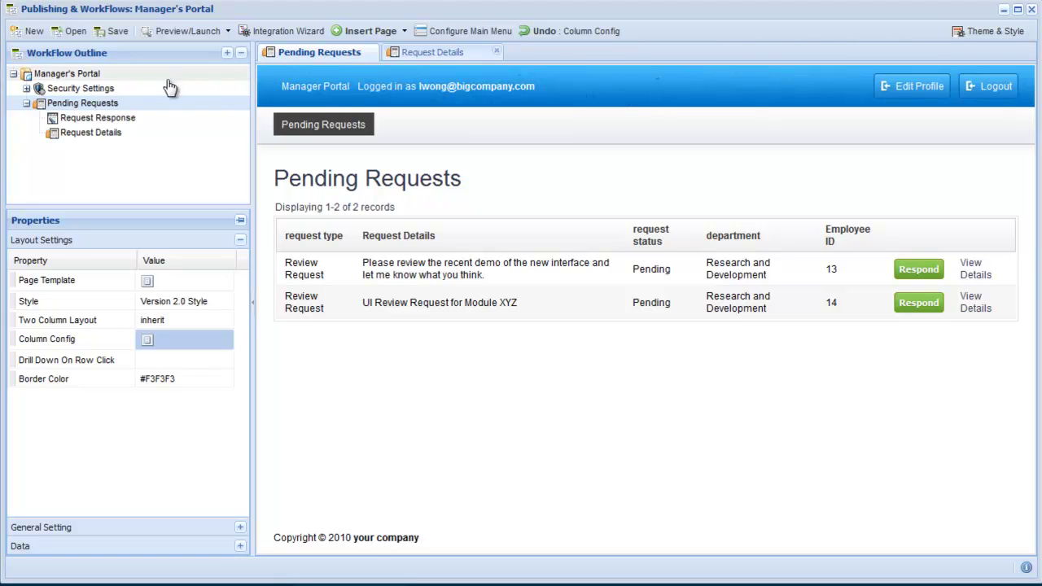
pyautogui.rightClick(105, 107)
pyautogui.moveTo(135, 109)
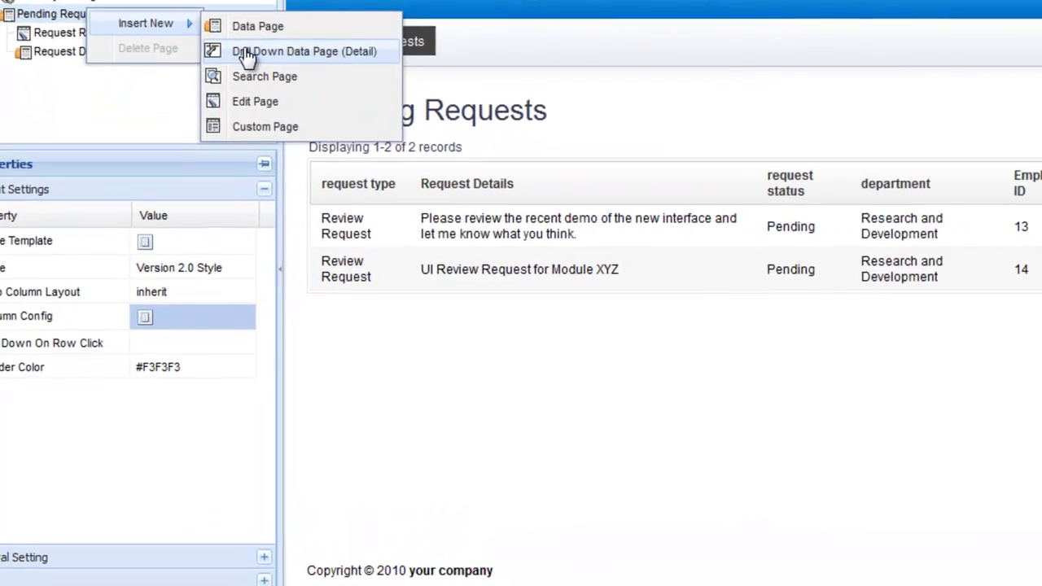
pyautogui.click(232, 133)
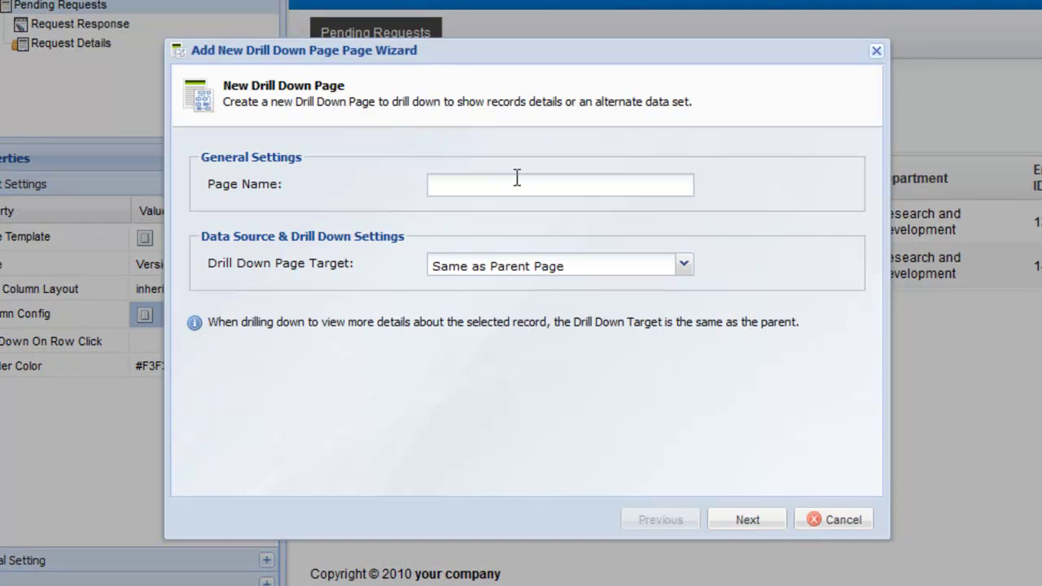
pyautogui.click(529, 186)
pyautogui.write('Employee Details')
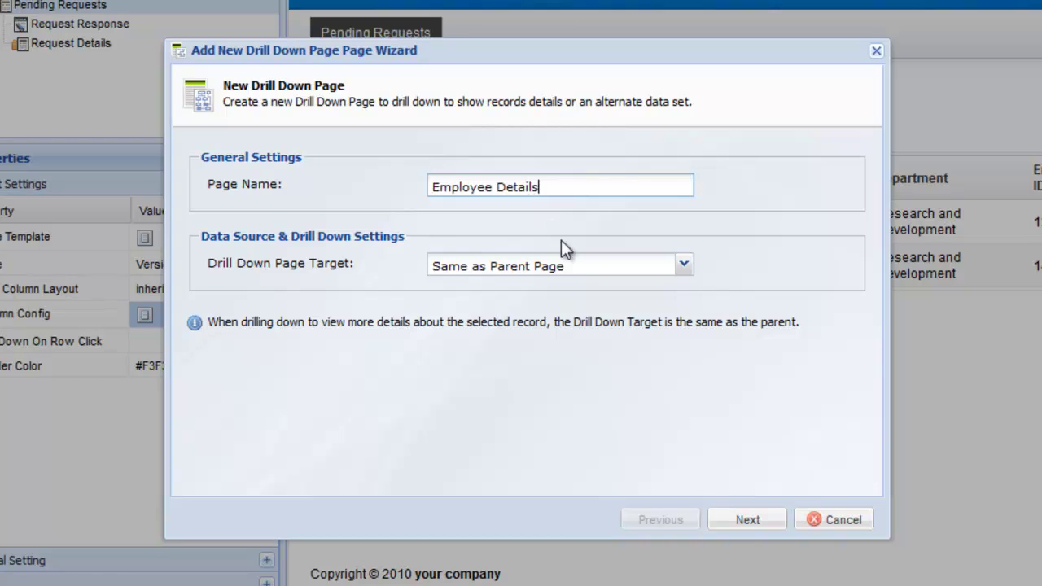
# - Set the drill-down to use the alternate data source Employees
pyautogui.click(578, 264)
pyautogui.click(581, 315)
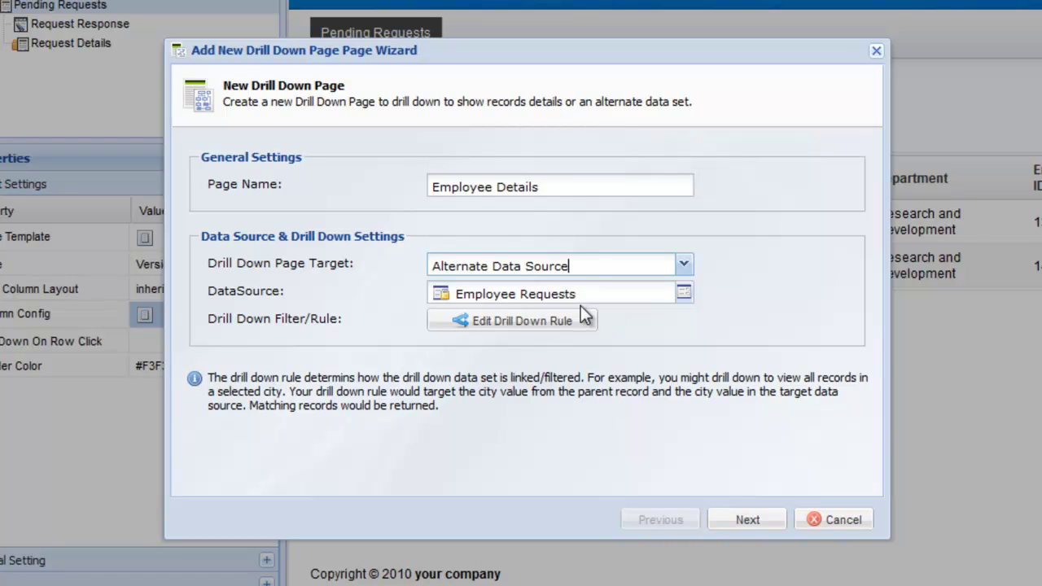
pyautogui.click(583, 295)
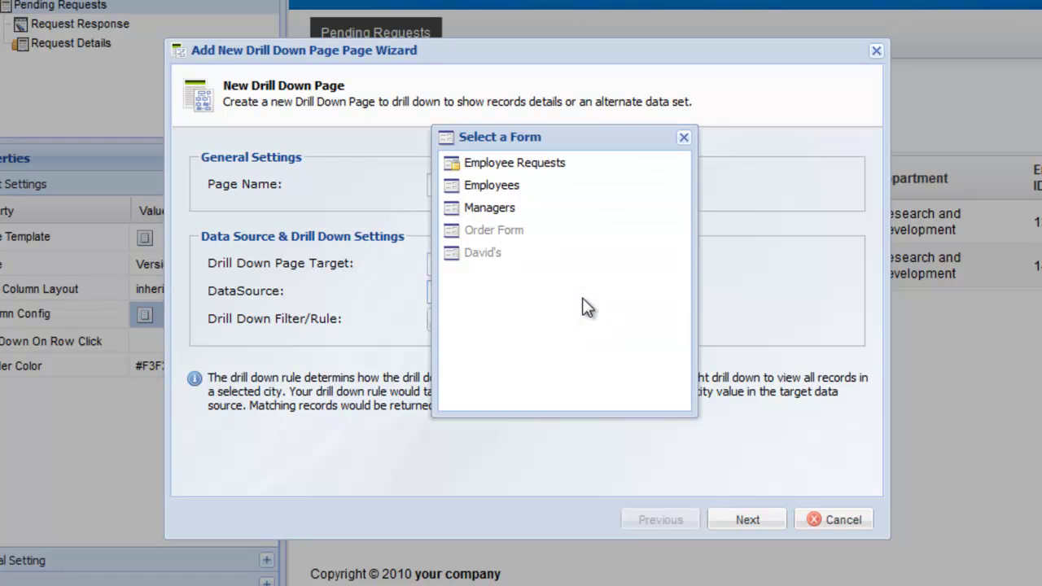
pyautogui.click(559, 187)
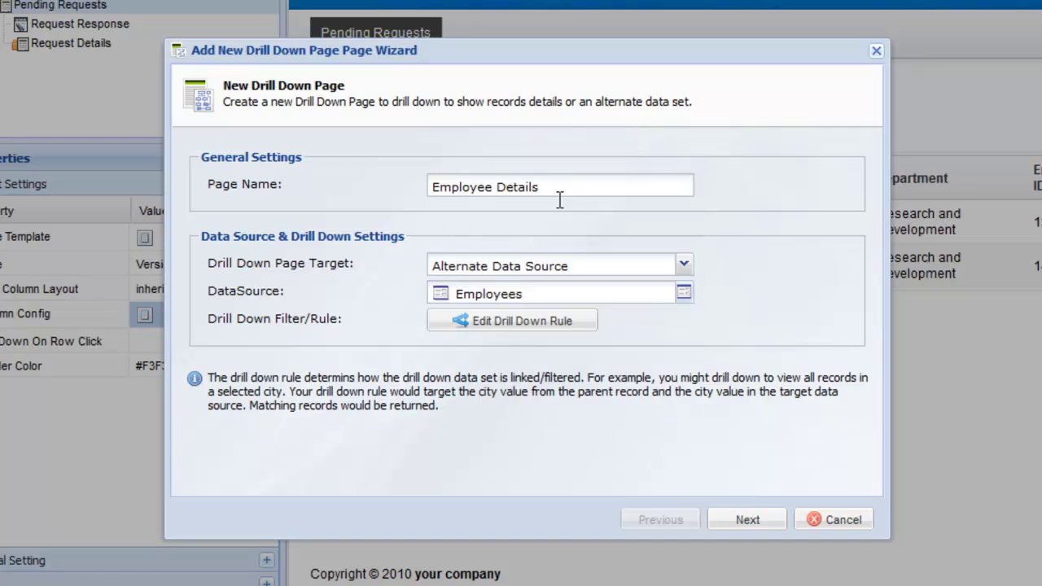
# - Add the matching rule RecordID = parentRecord:RecordID
pyautogui.click(563, 324)
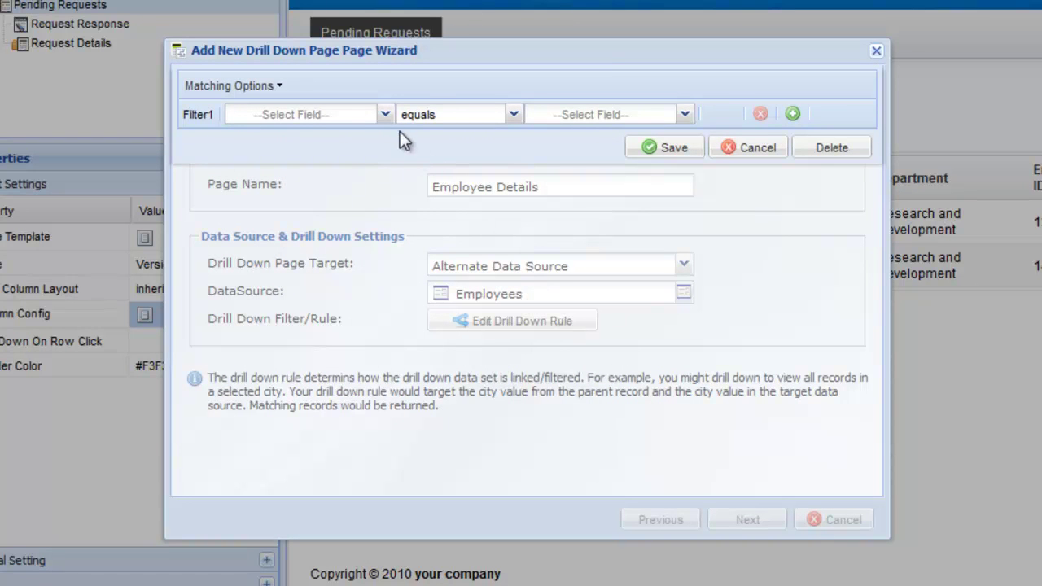
pyautogui.click(386, 115)
pyautogui.click(354, 136)
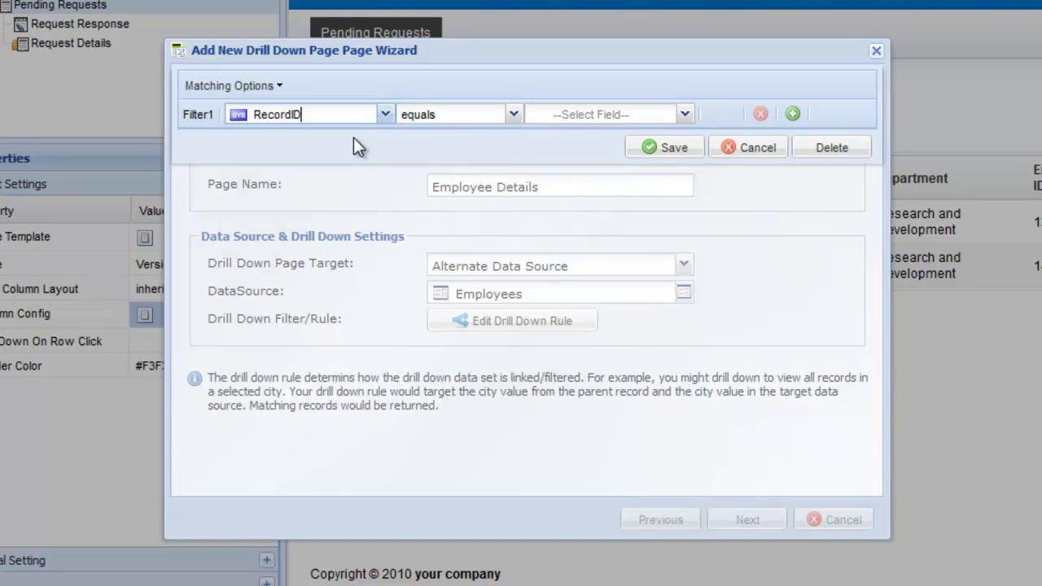
pyautogui.click(604, 119)
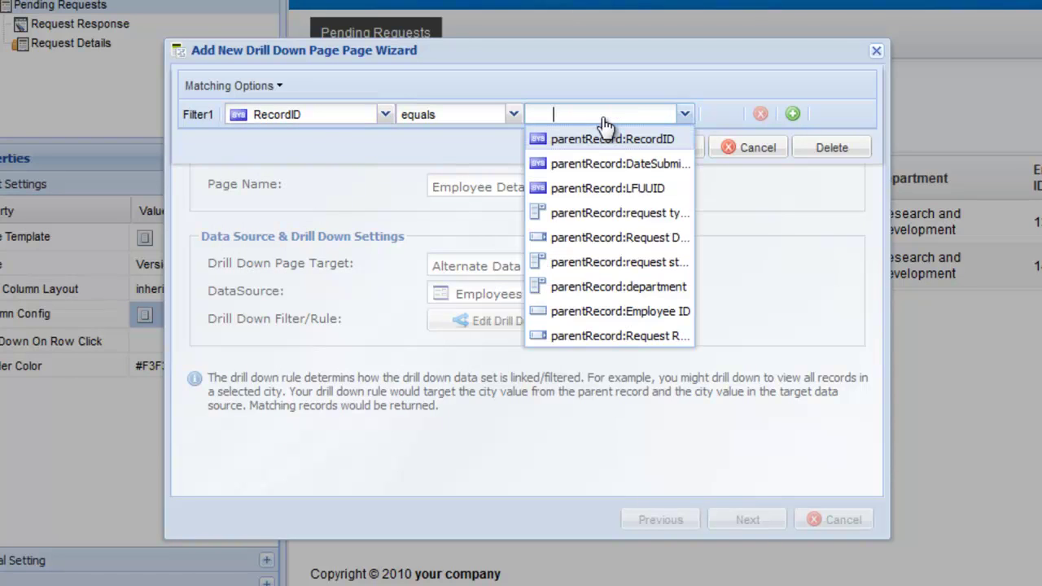
pyautogui.click(609, 139)
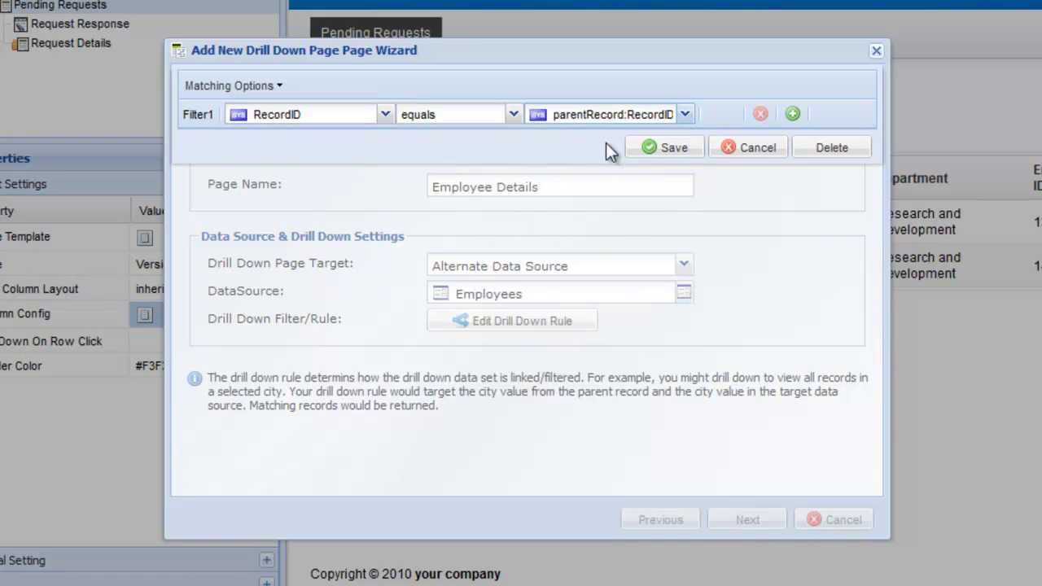
pyautogui.click(647, 147)
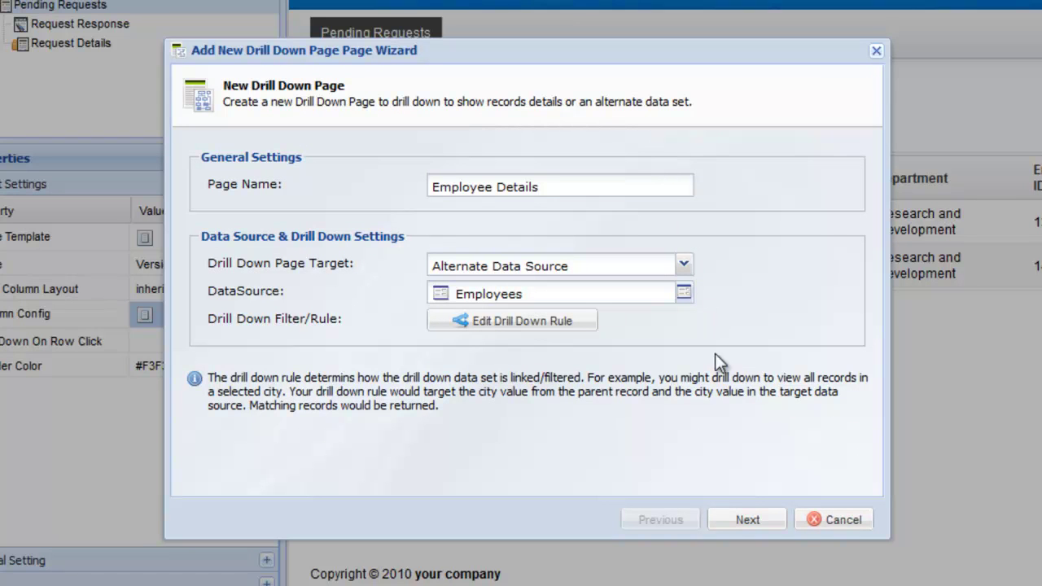
# - Choose the Vertical Listings layout for the page
pyautogui.click(773, 525)
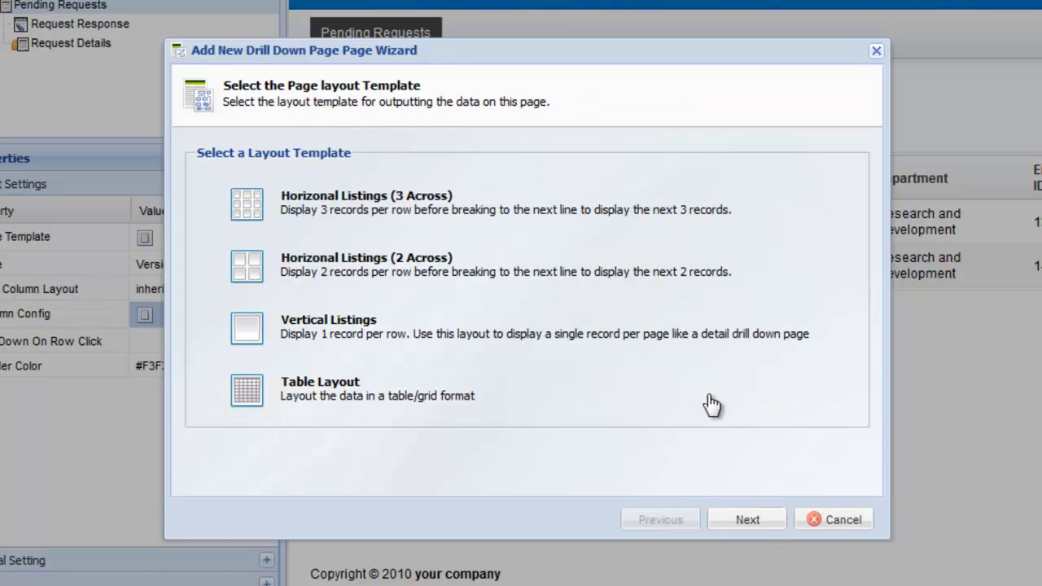
pyautogui.click(687, 339)
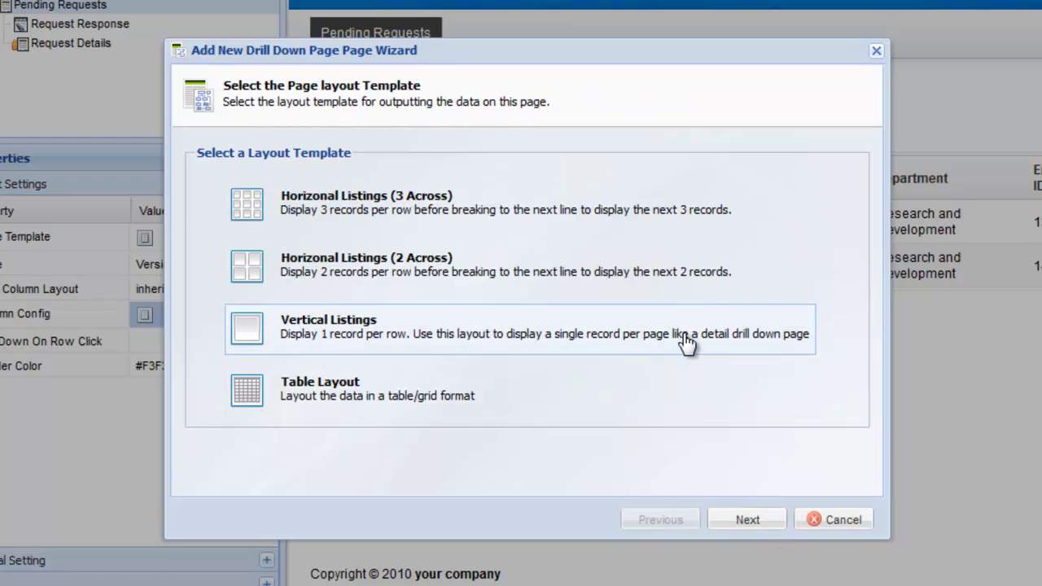
pyautogui.click(762, 518)
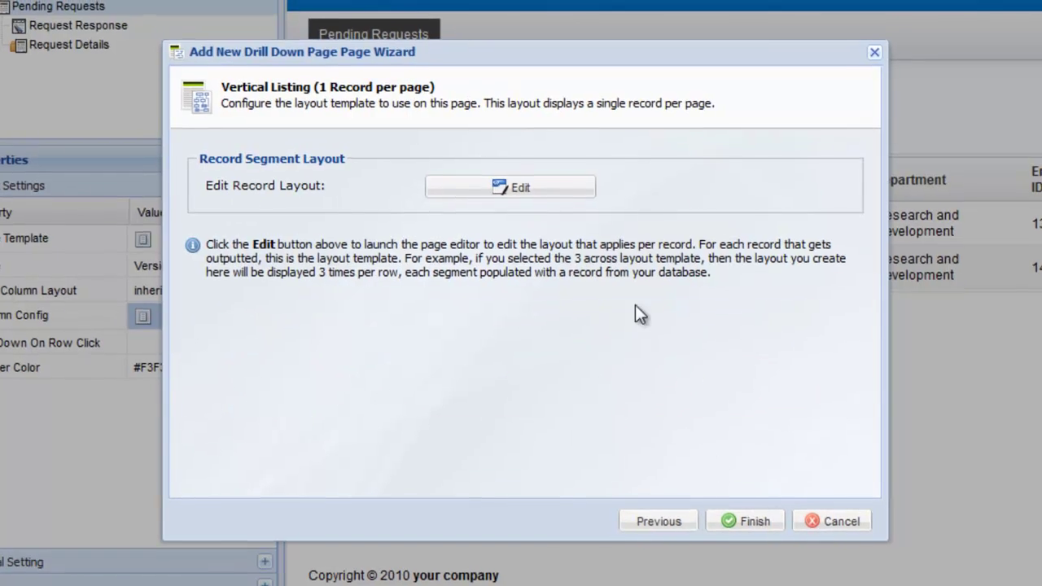
# - Lay out the record with First Name, Last Name, UserName, Job Title and Department, then finish the page
pyautogui.click(517, 185)
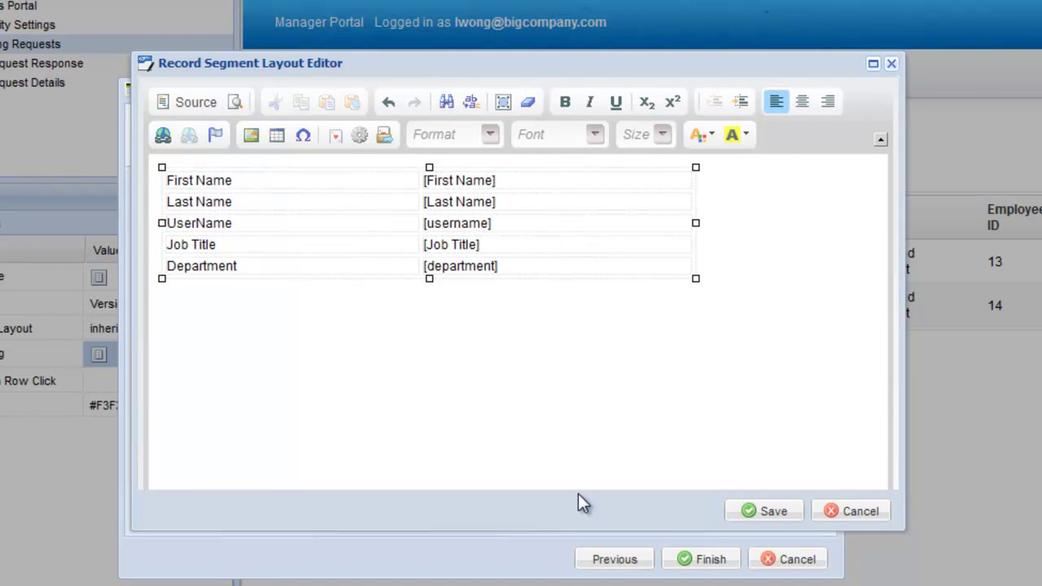
pyautogui.click(750, 511)
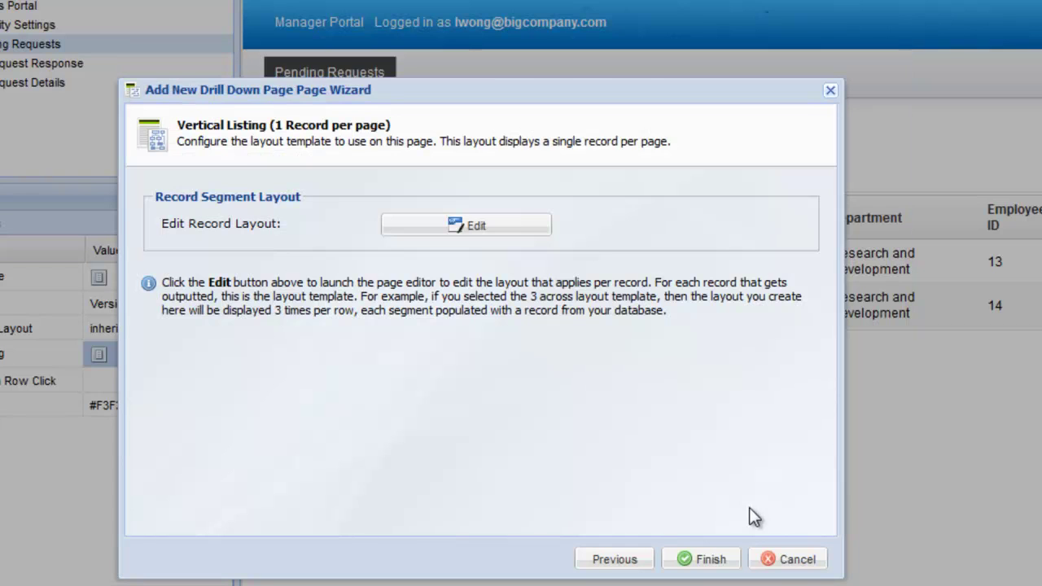
pyautogui.click(707, 560)
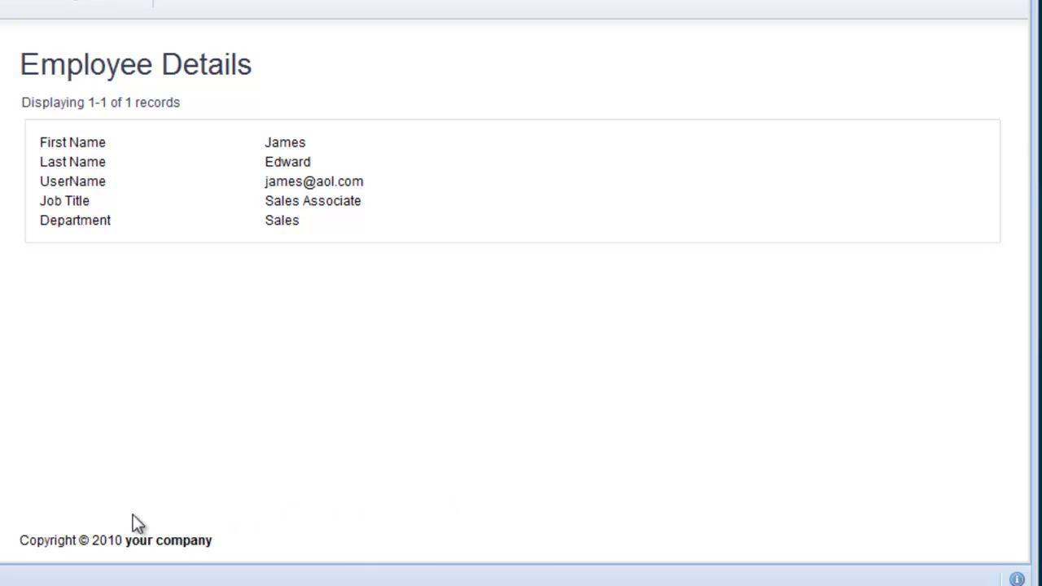
# - Clear the Record Display Title in the page's General Setting
pyautogui.click(302, 512)
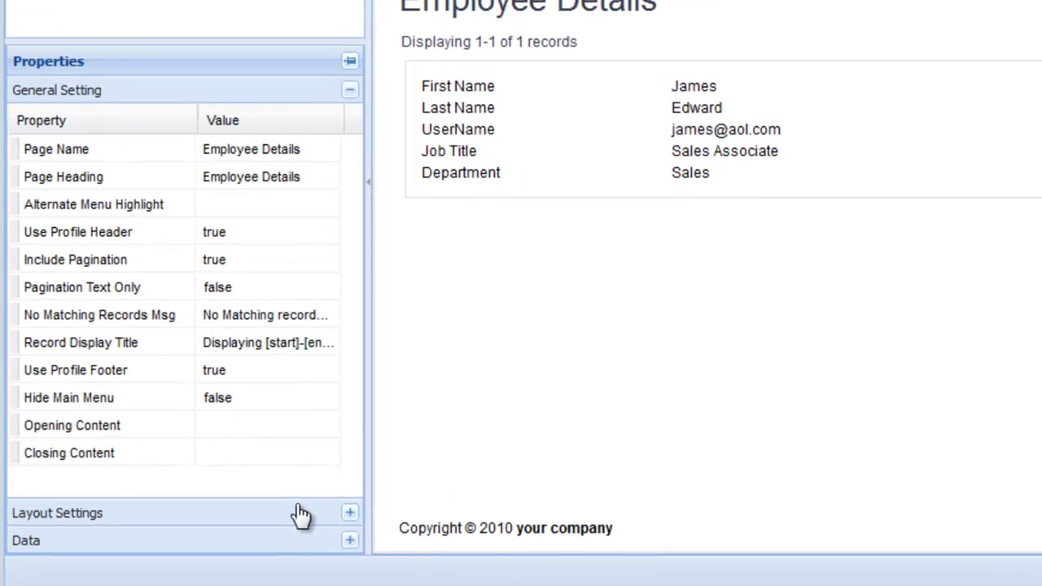
pyautogui.click(254, 361)
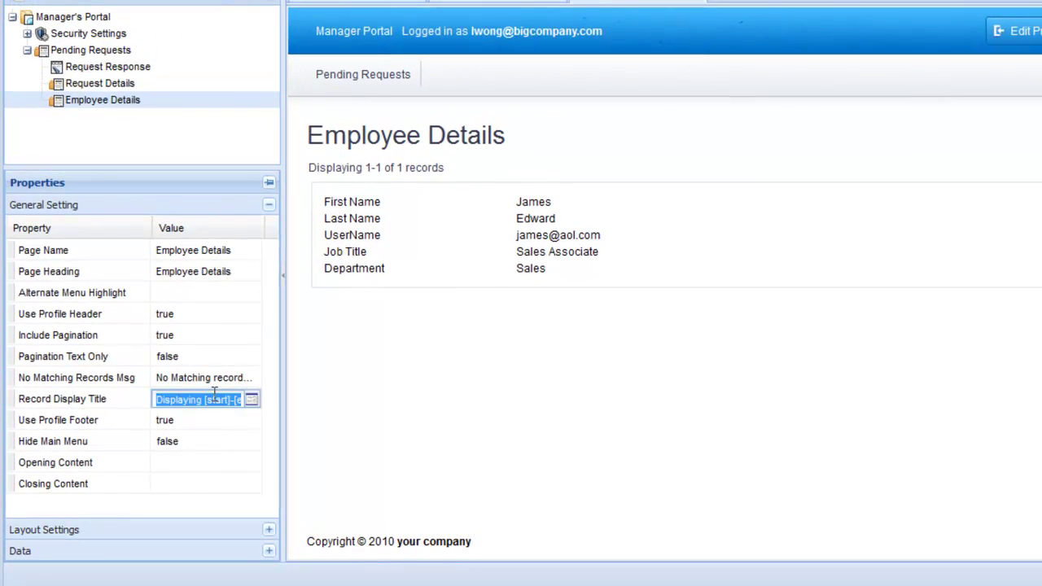
pyautogui.press('BackSpace')
pyautogui.press('Return')
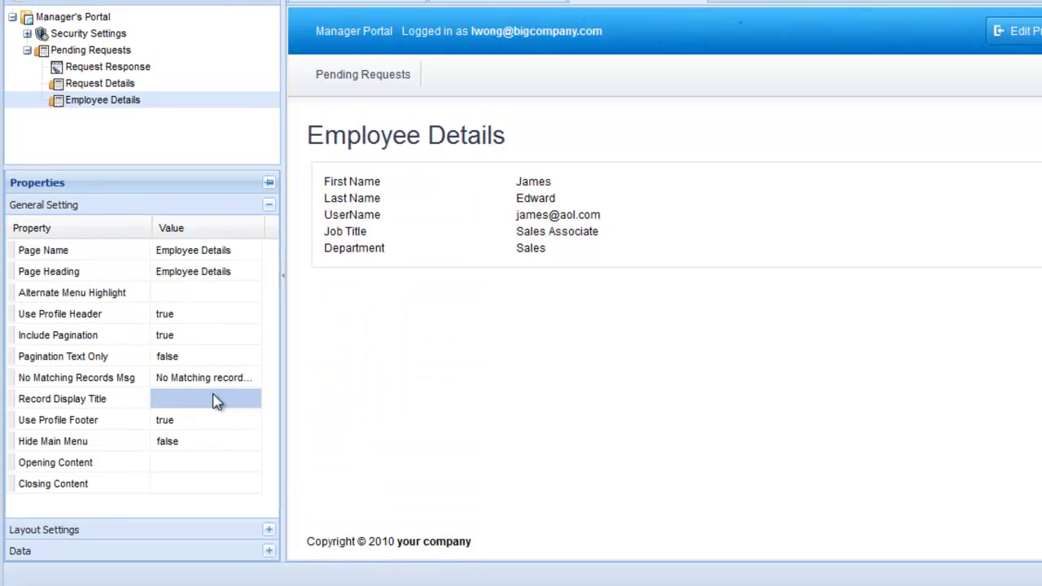
# - Set Use Profile Header and Use Profile Footer to false and Hide Main Menu to true
pyautogui.click(191, 316)
pyautogui.click(191, 352)
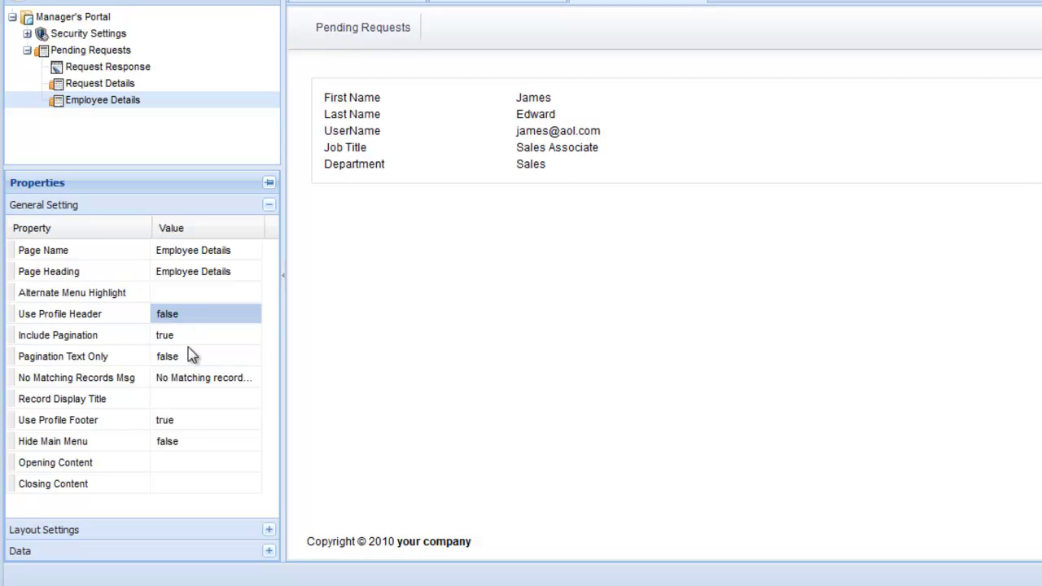
pyautogui.click(188, 422)
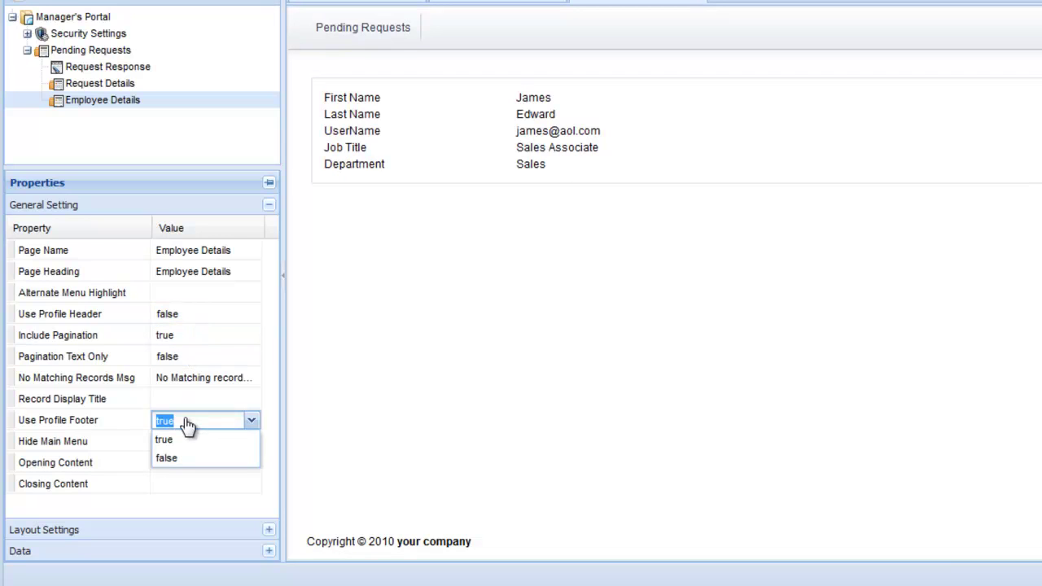
pyautogui.click(186, 460)
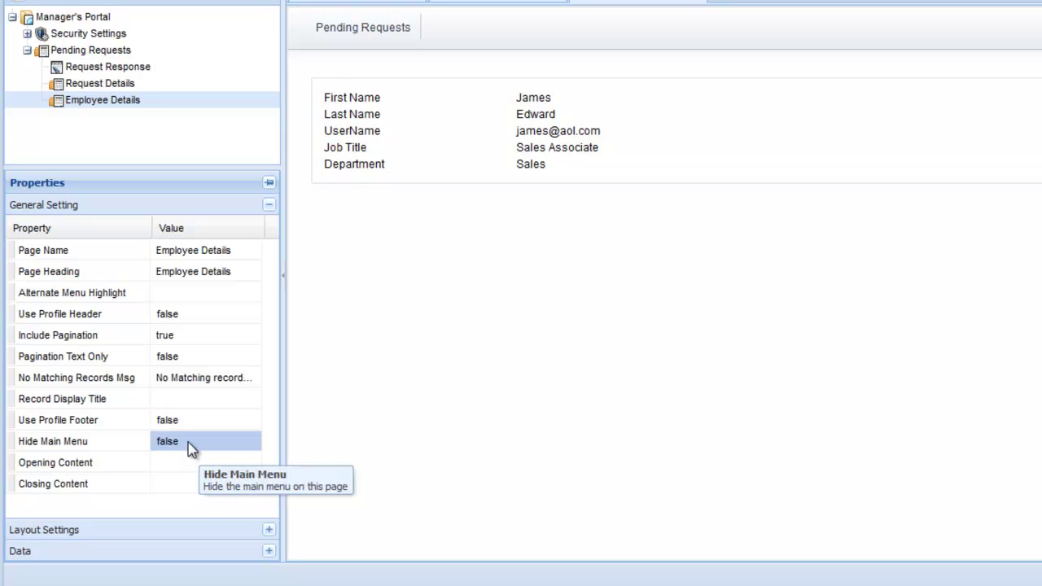
pyautogui.click(187, 443)
pyautogui.click(192, 460)
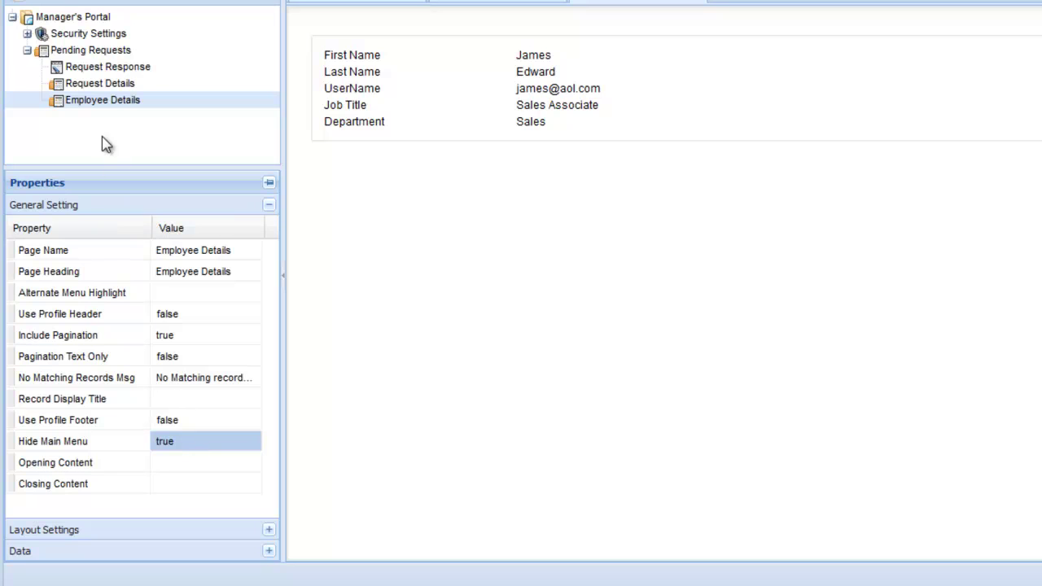
# - In the Pending Requests column config, open the Employee ID column's Edit Value editor
pyautogui.click(85, 51)
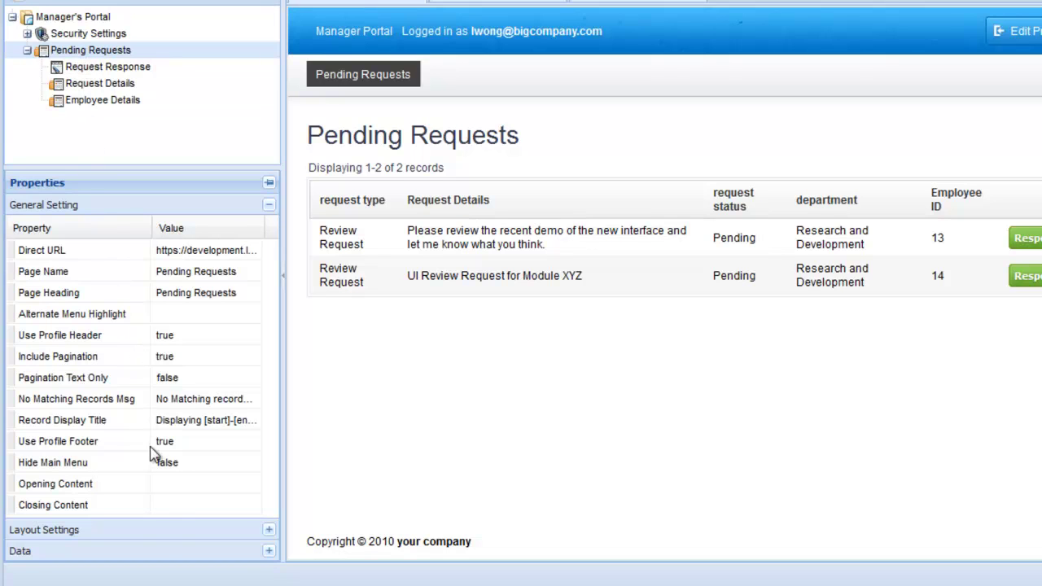
pyautogui.click(165, 532)
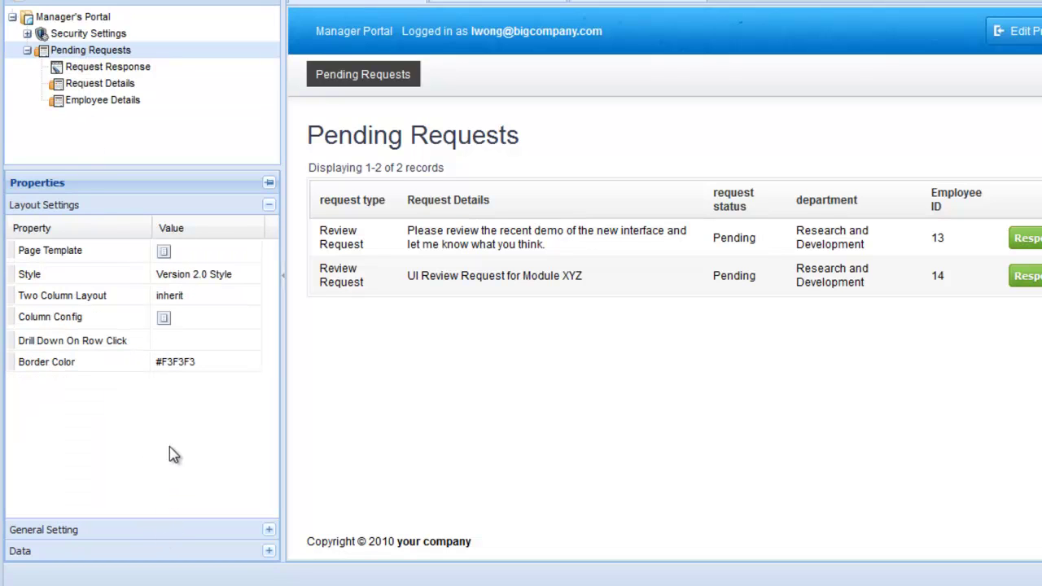
pyautogui.click(164, 319)
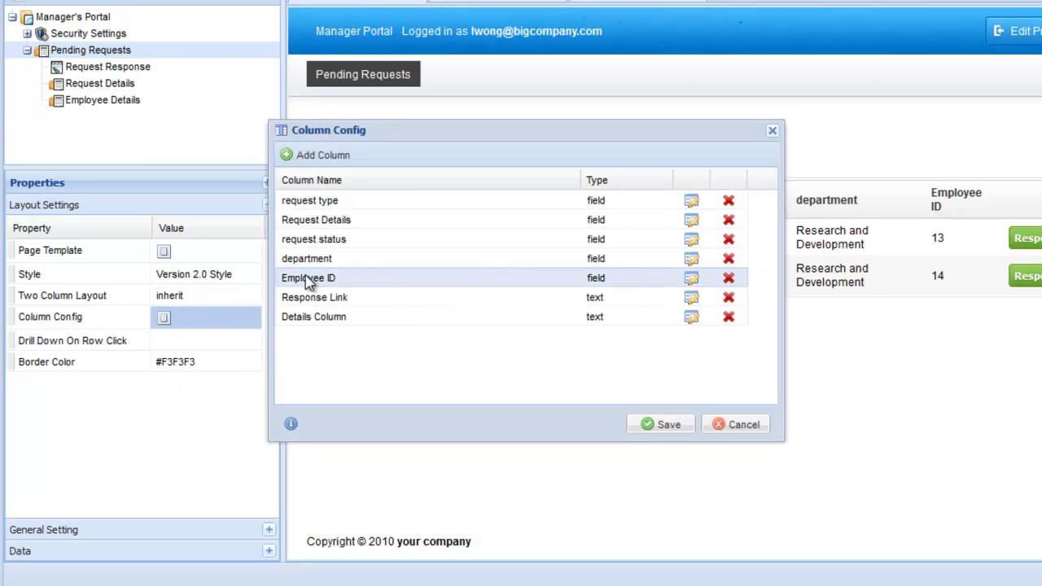
pyautogui.click(690, 279)
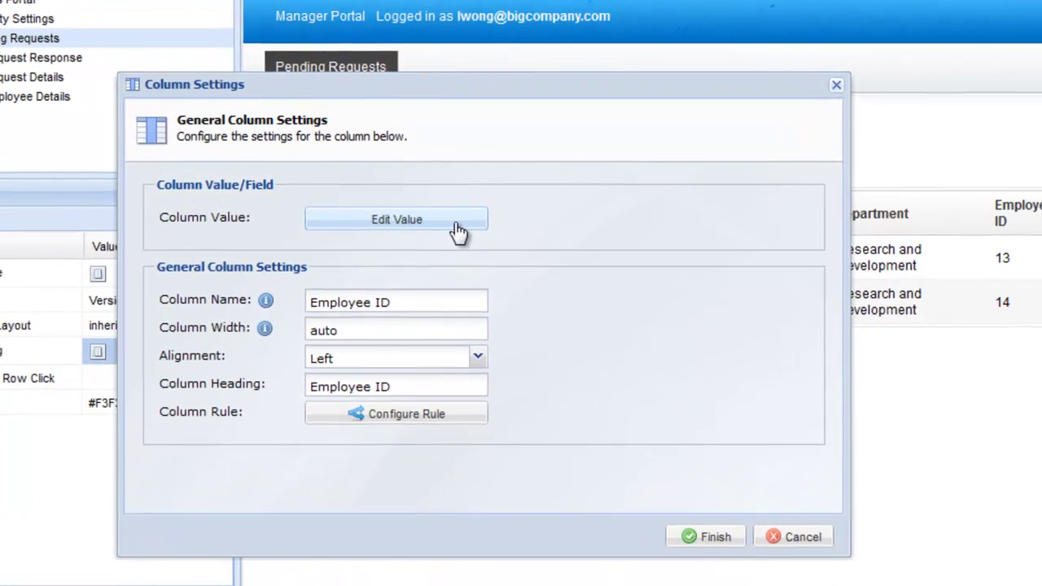
pyautogui.click(457, 231)
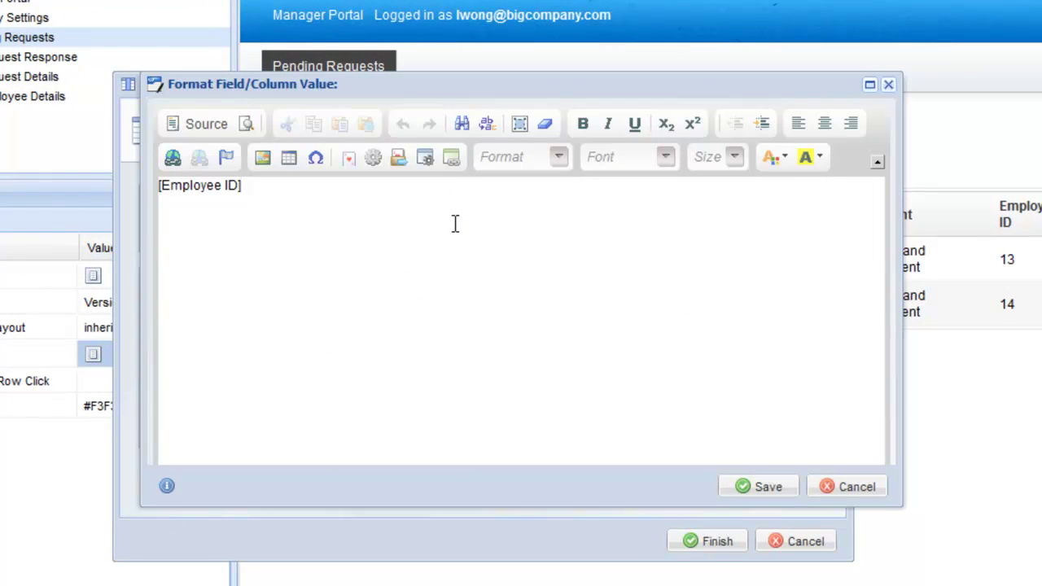
# - Link the [Employee ID] value to the Employee Details page, opening as a LightBox Overlay
pyautogui.hotkey('ctrl', 'a')
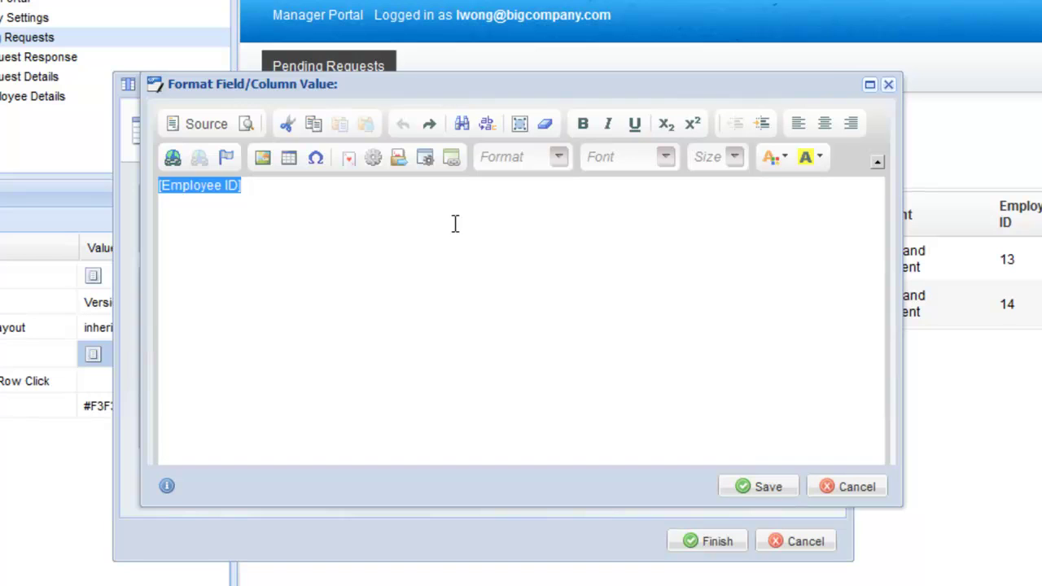
pyautogui.click(460, 162)
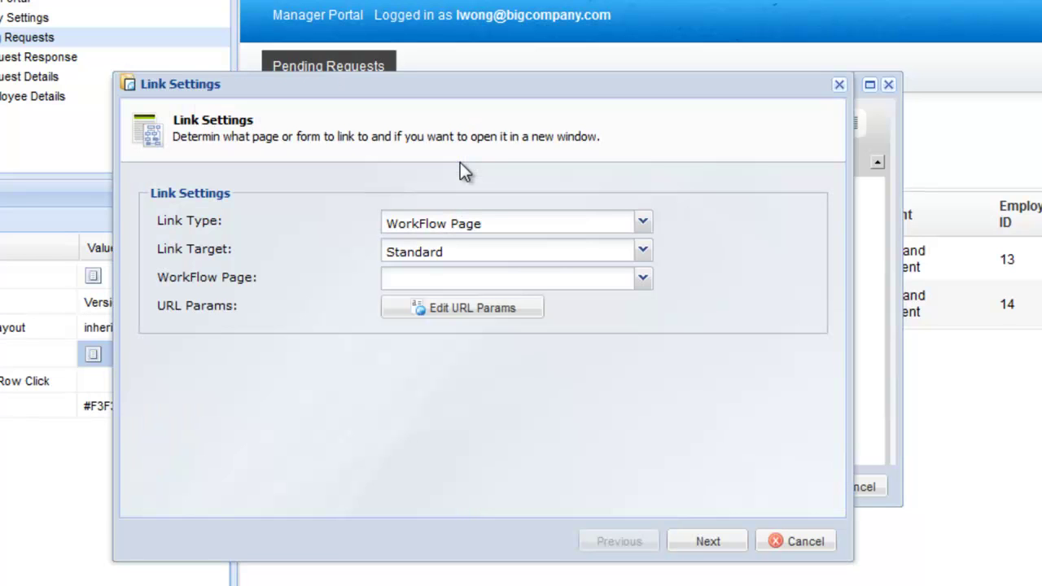
pyautogui.click(493, 280)
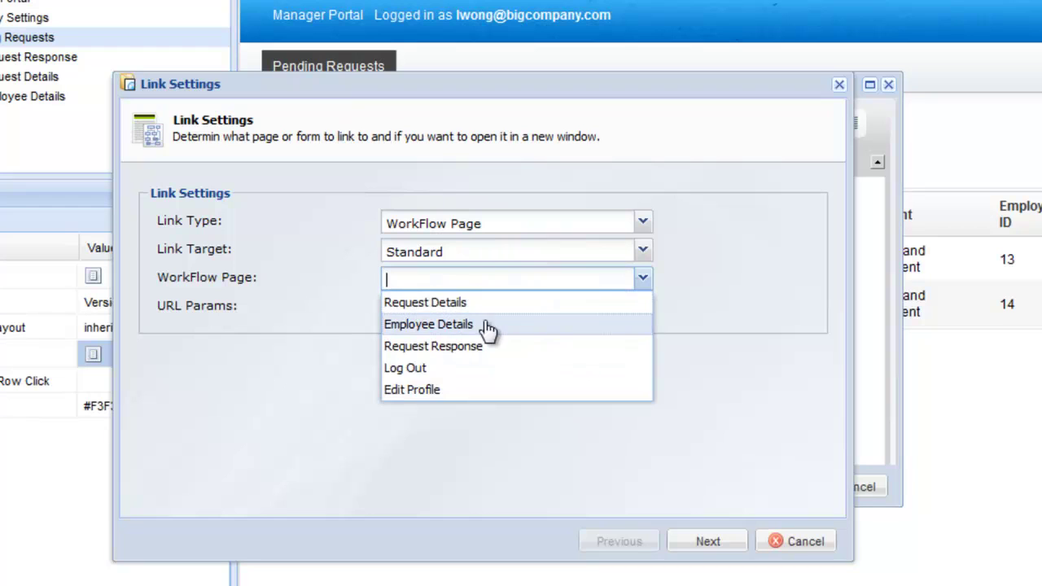
pyautogui.click(488, 324)
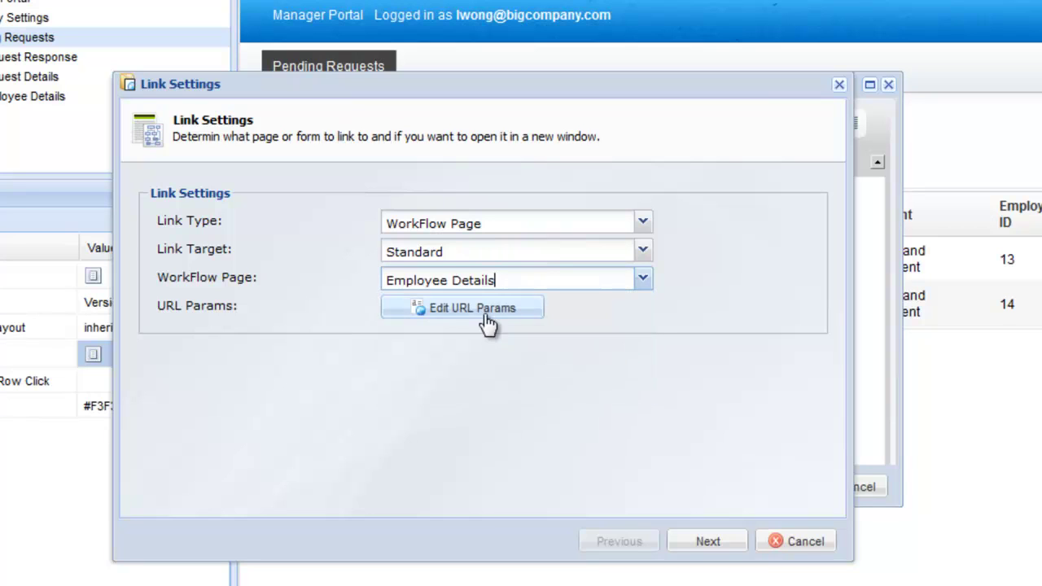
pyautogui.click(483, 254)
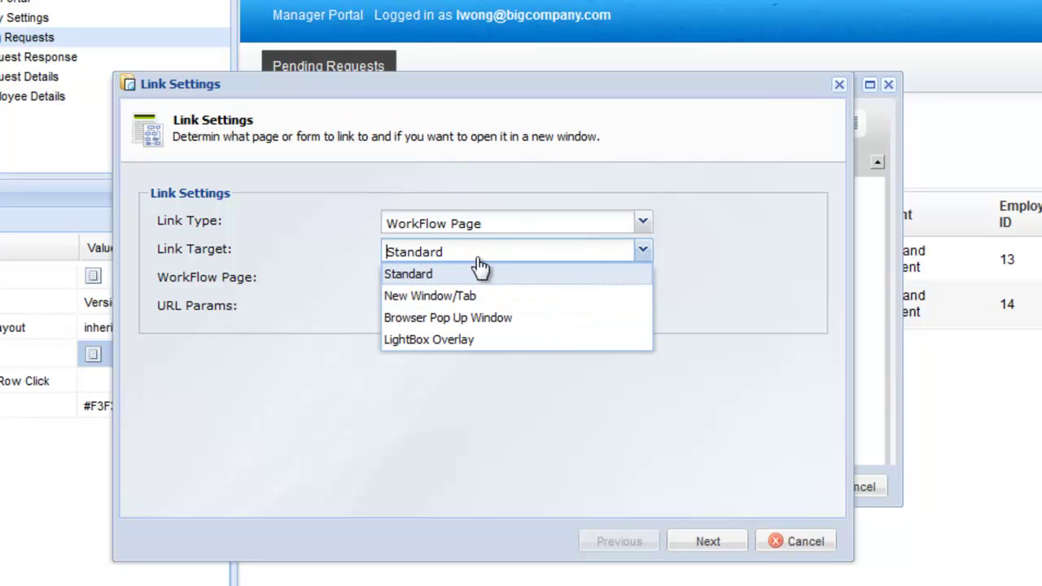
pyautogui.click(491, 341)
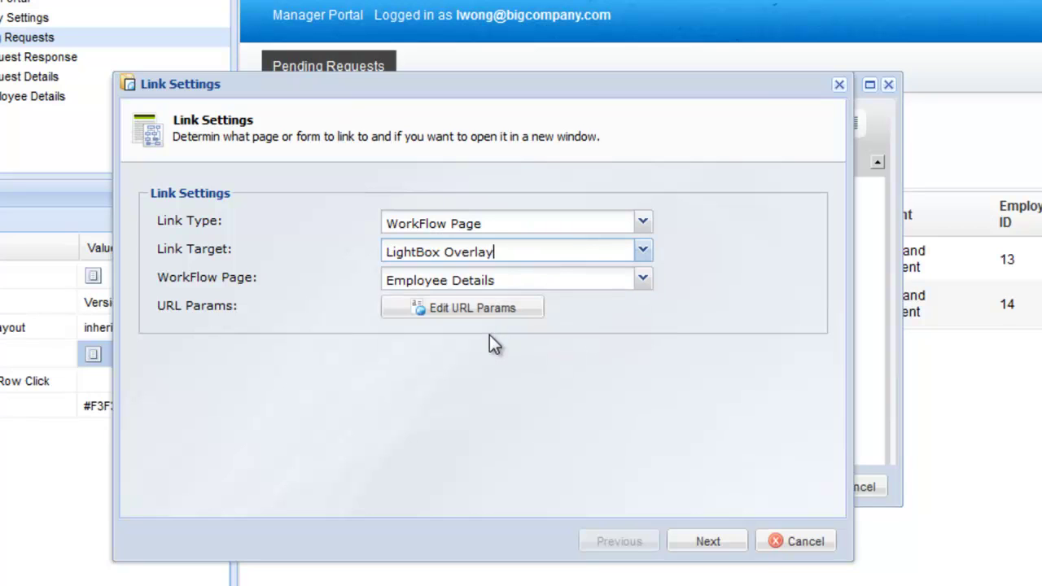
# - Size the lightbox 500×400 with no scrolling and a 1 #808080 border, then save
pyautogui.click(730, 541)
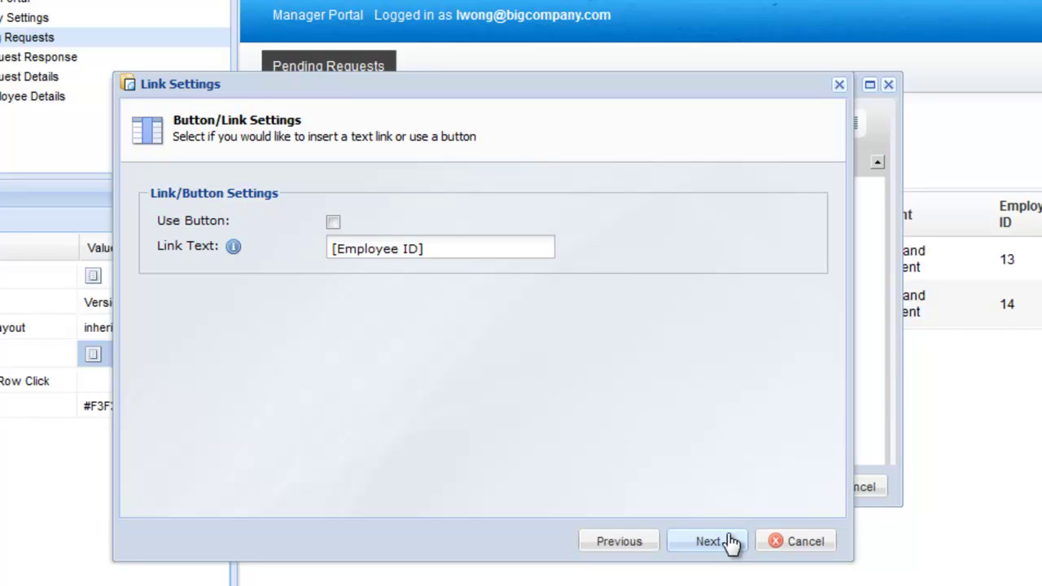
pyautogui.click(729, 541)
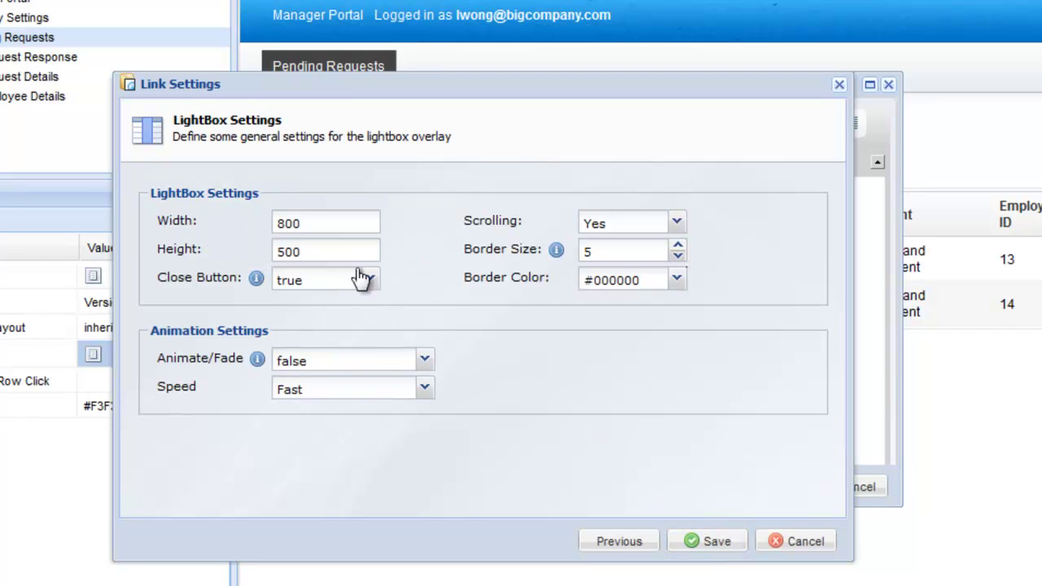
pyautogui.click(331, 227)
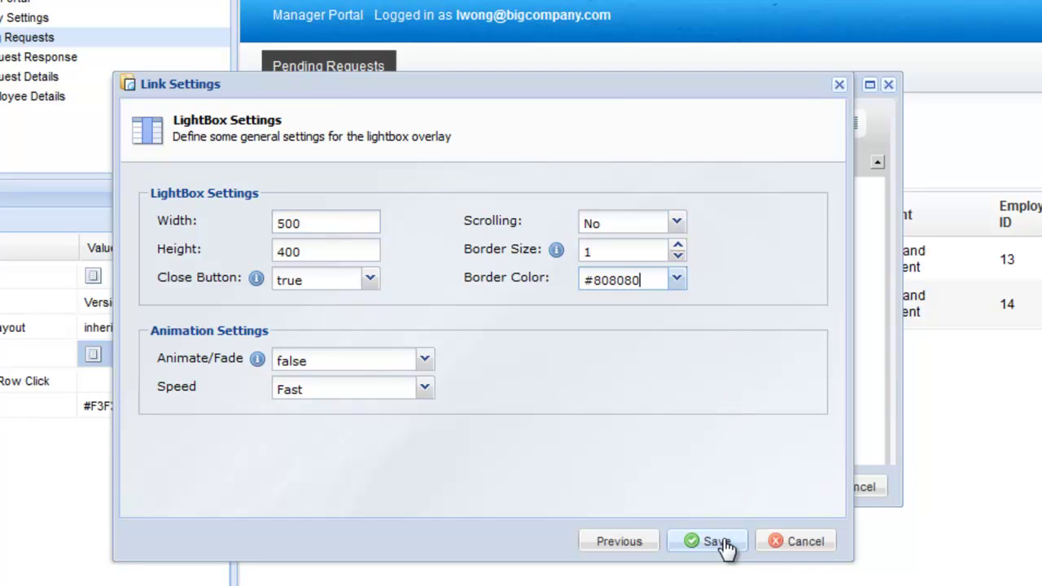
pyautogui.click(723, 543)
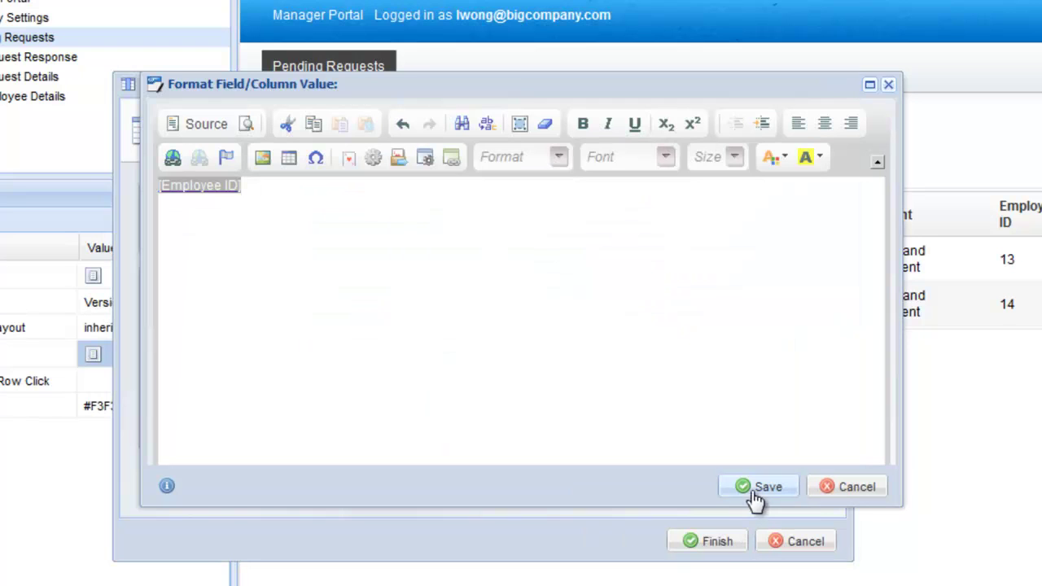
pyautogui.click(756, 488)
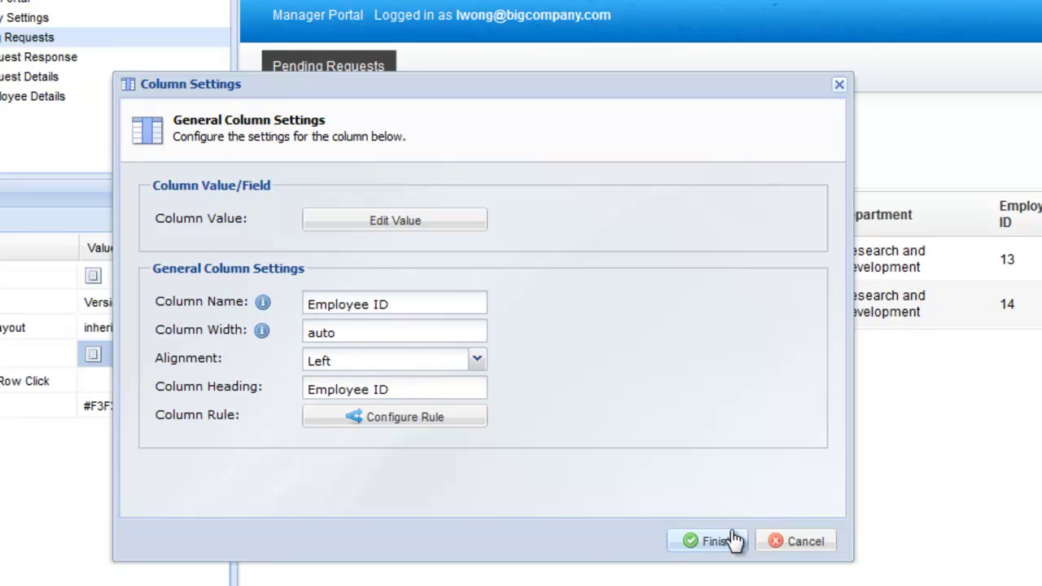
pyautogui.click(728, 540)
pyautogui.click(696, 482)
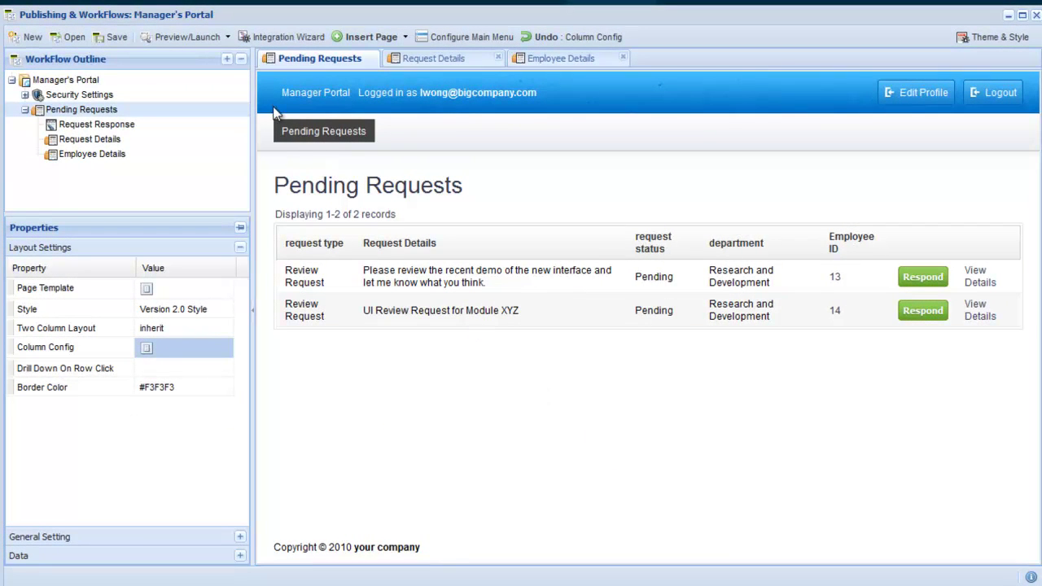
pyautogui.click(227, 37)
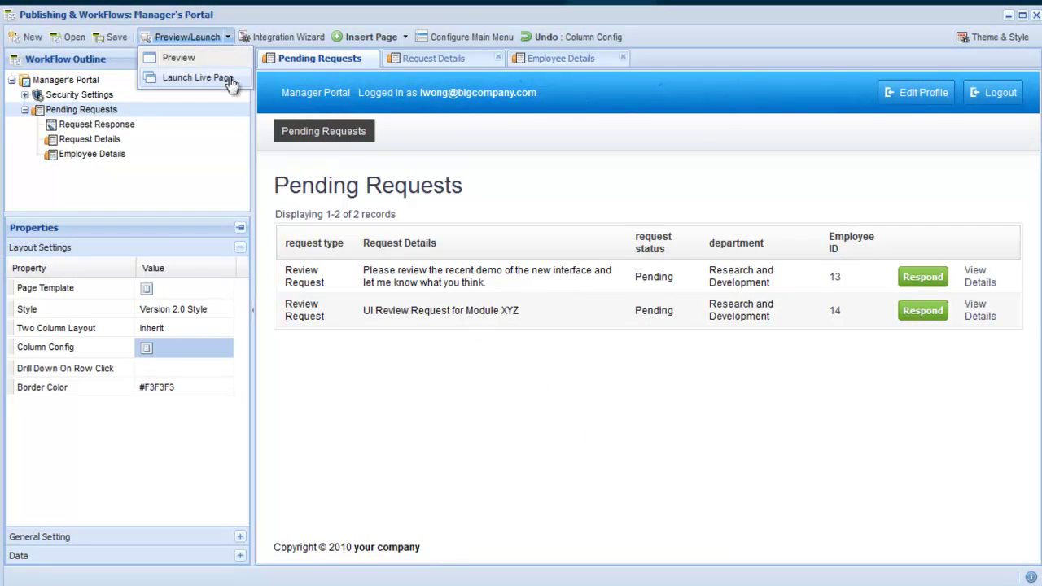
pyautogui.click(220, 78)
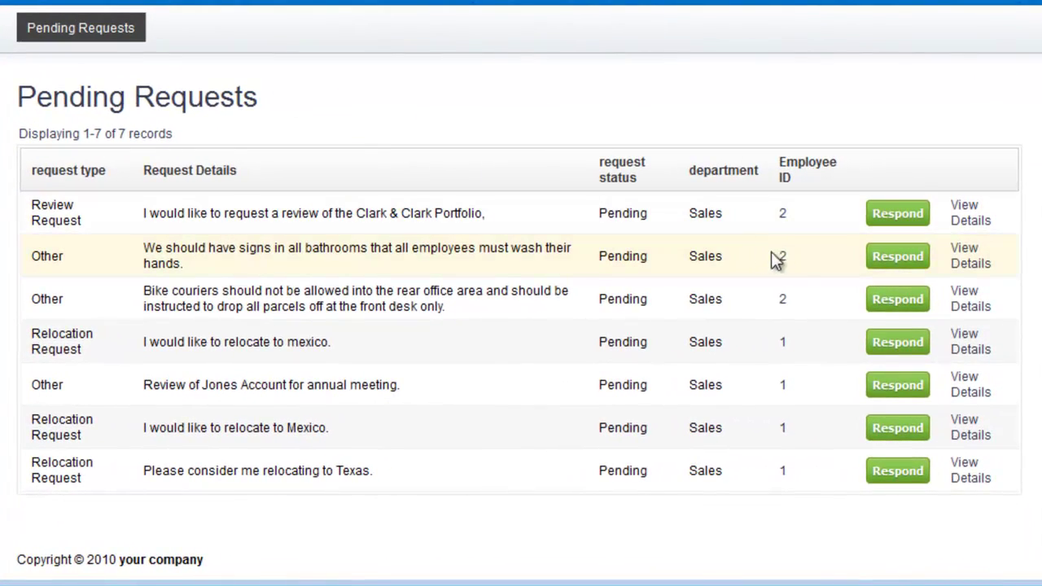
pyautogui.click(784, 259)
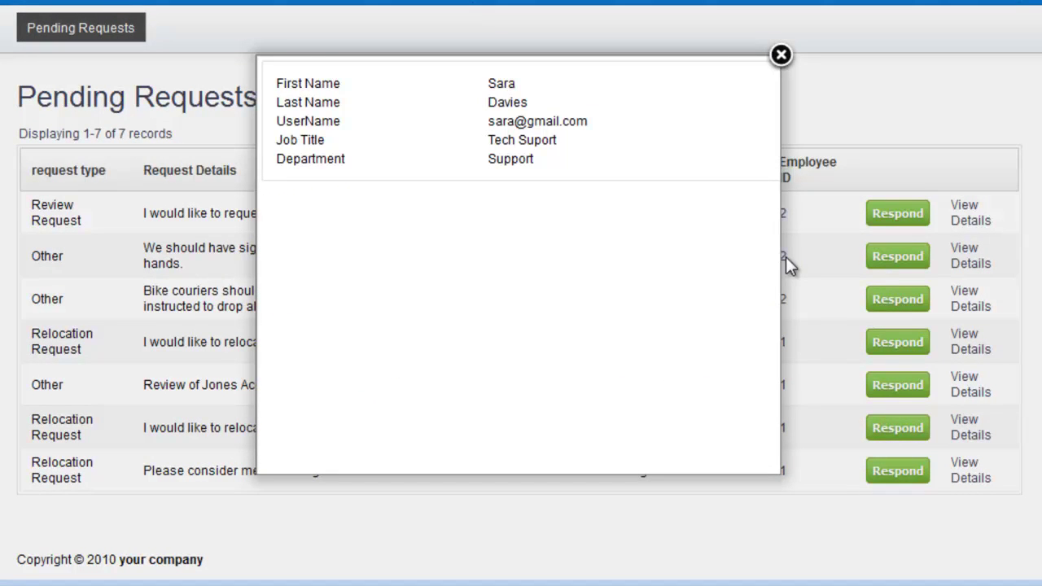
pyautogui.click(780, 55)
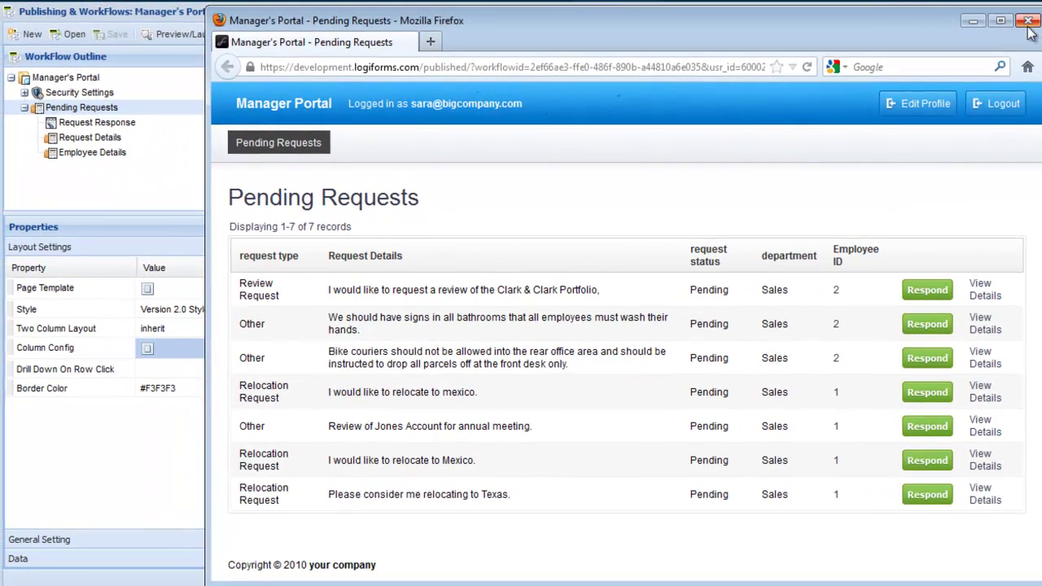
pyautogui.click(1029, 28)
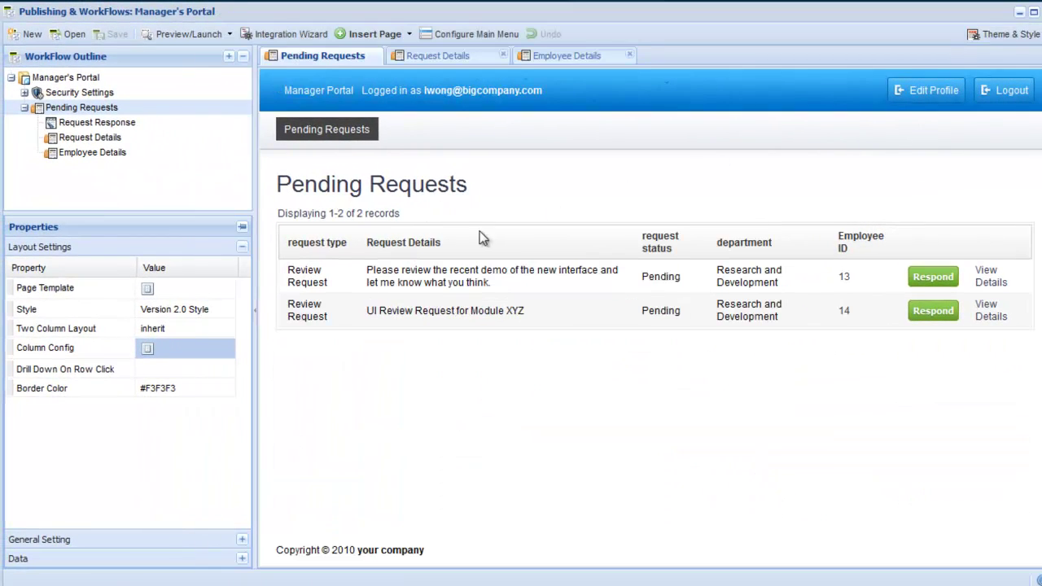
pyautogui.click(147, 351)
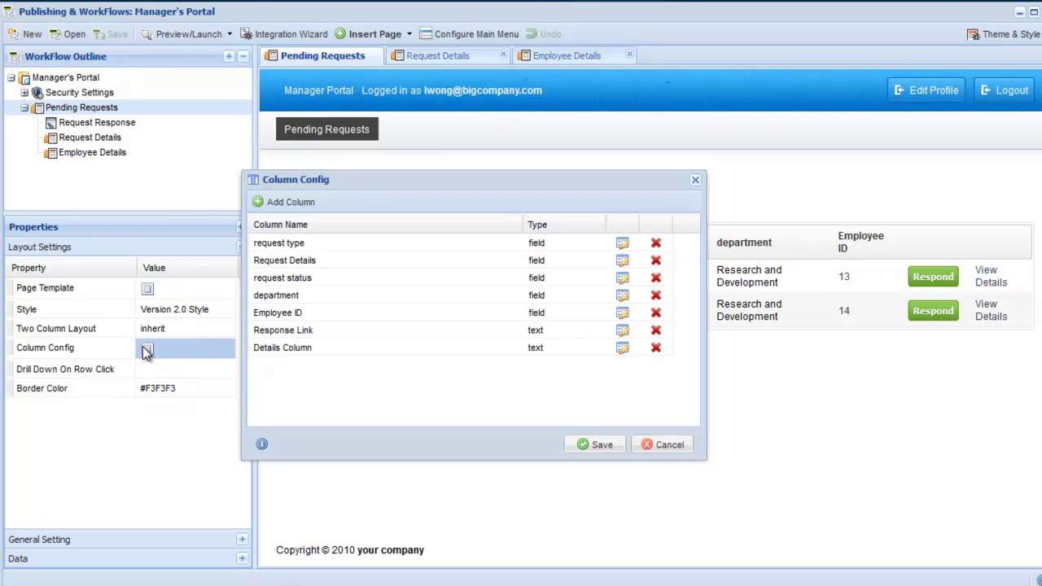
pyautogui.click(639, 317)
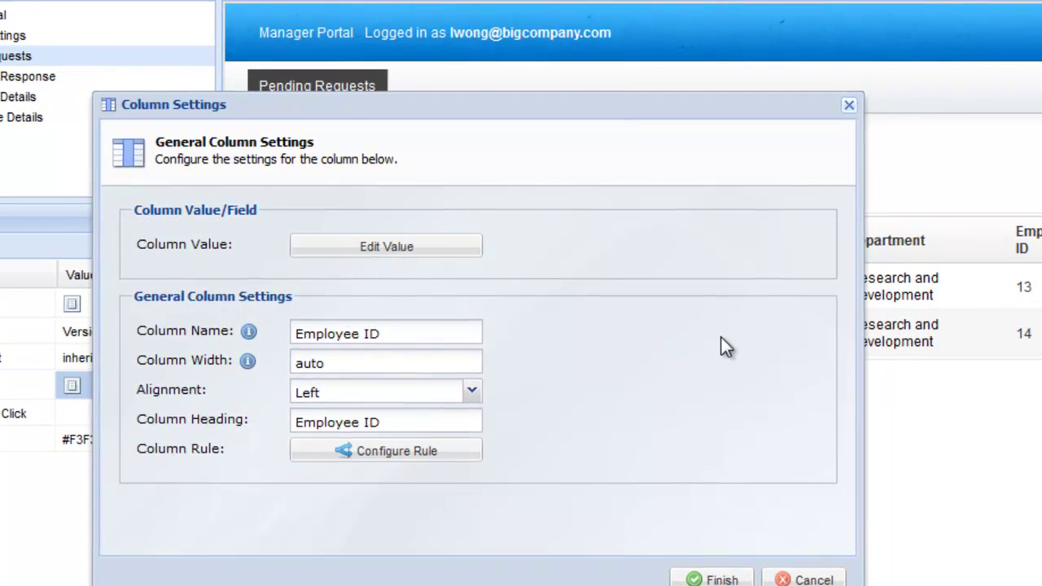
pyautogui.click(462, 246)
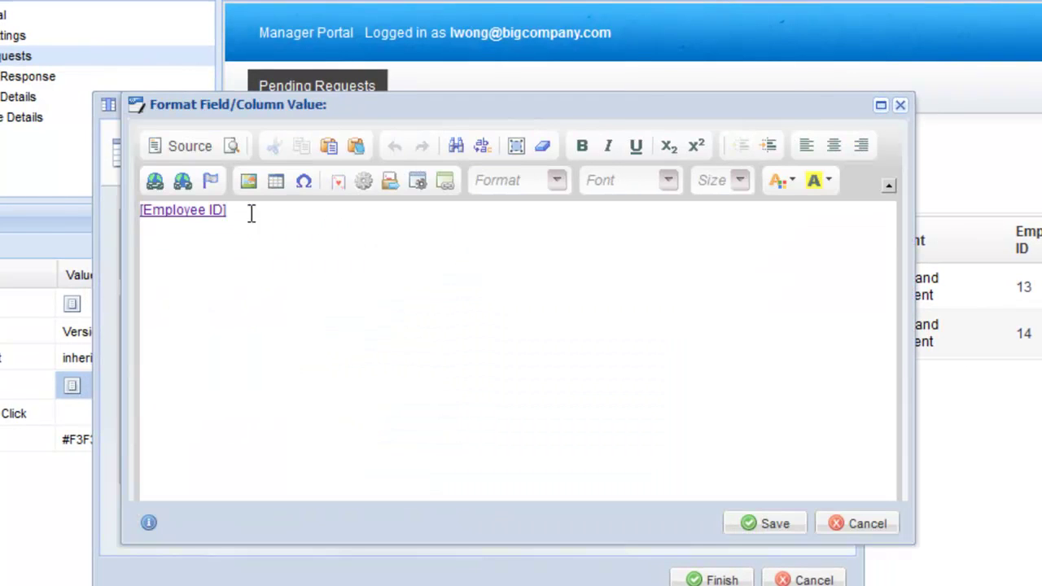
pyautogui.rightClick(201, 214)
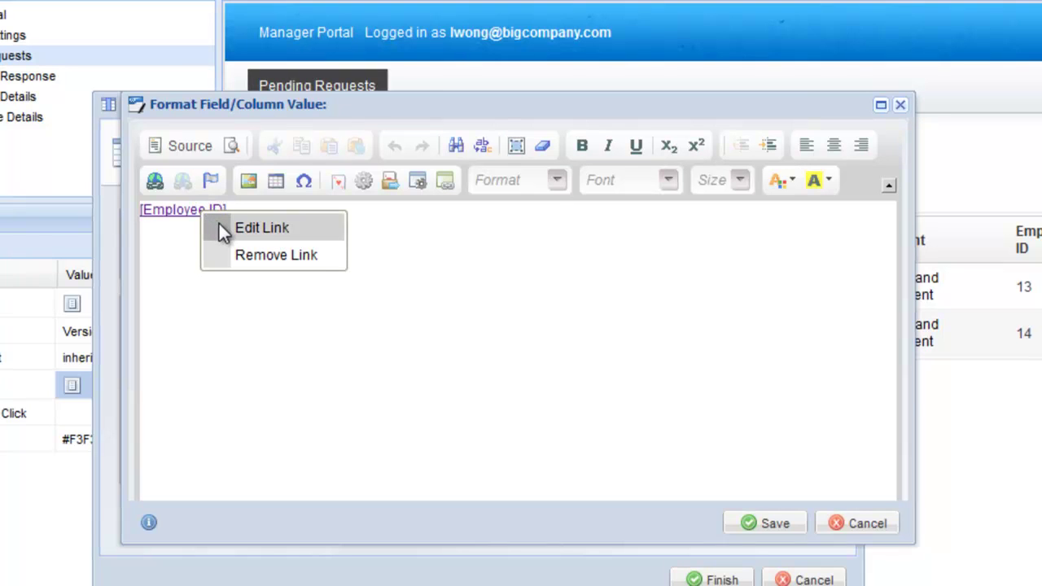
pyautogui.click(220, 226)
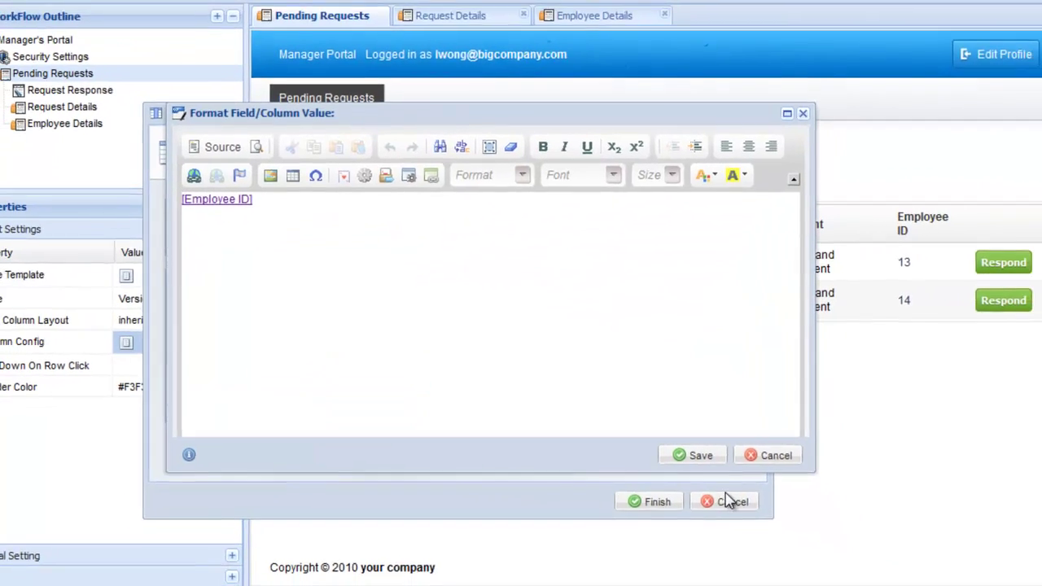
pyautogui.click(768, 455)
pyautogui.click(727, 502)
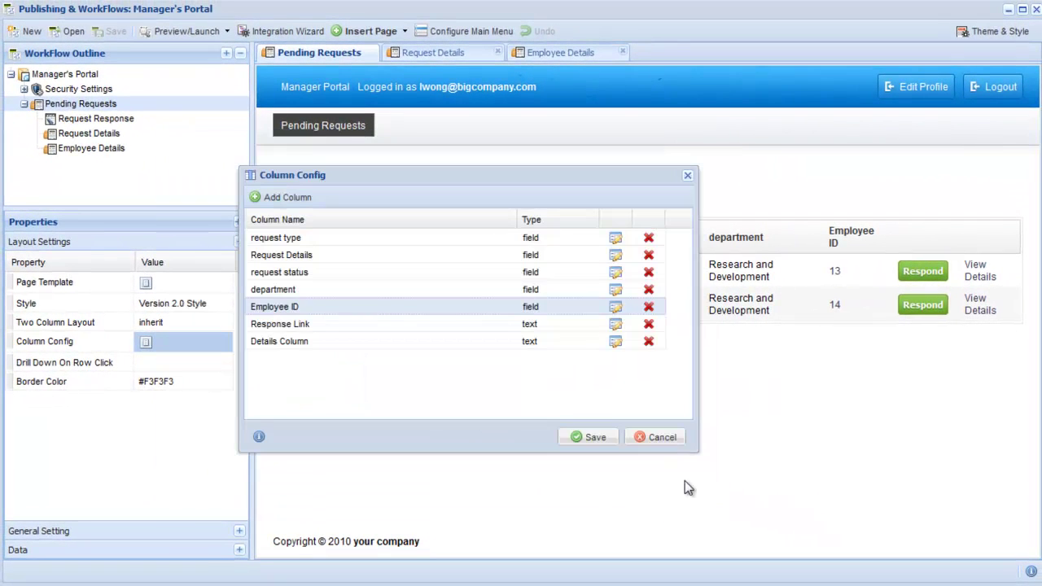
pyautogui.click(672, 442)
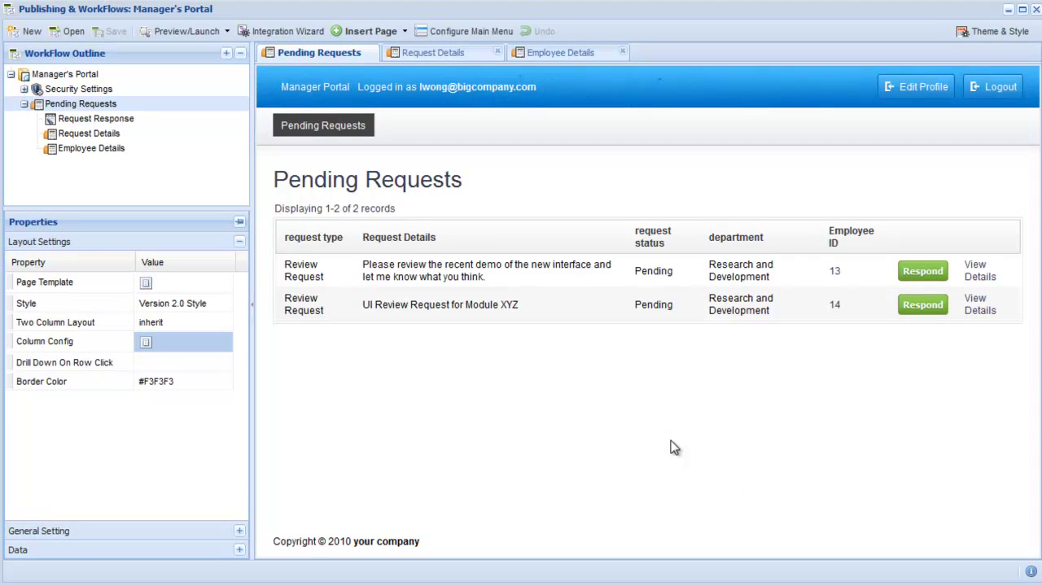